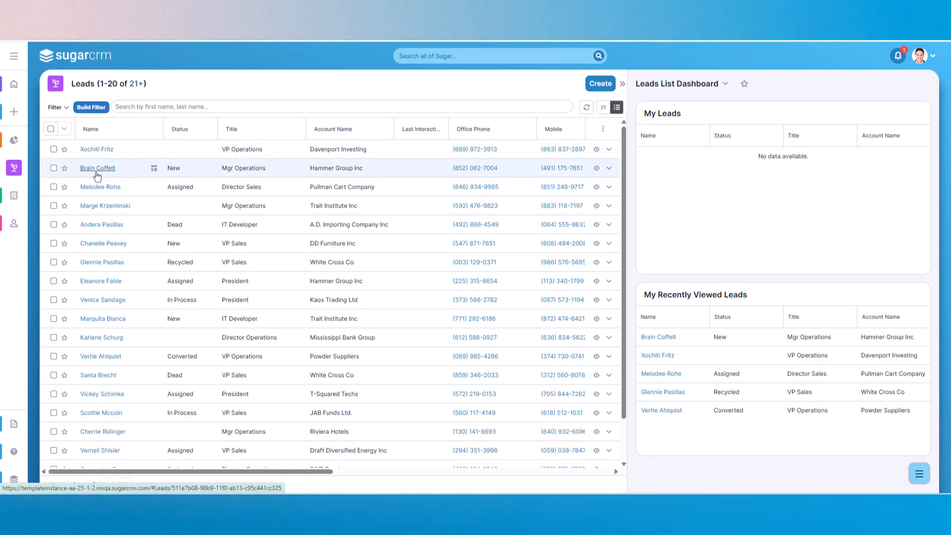
Create a call for the Mgr Operations lead at Hammer Group Inc, with subject "Initial Call to introduce our offerings" and status Held
click(97, 168)
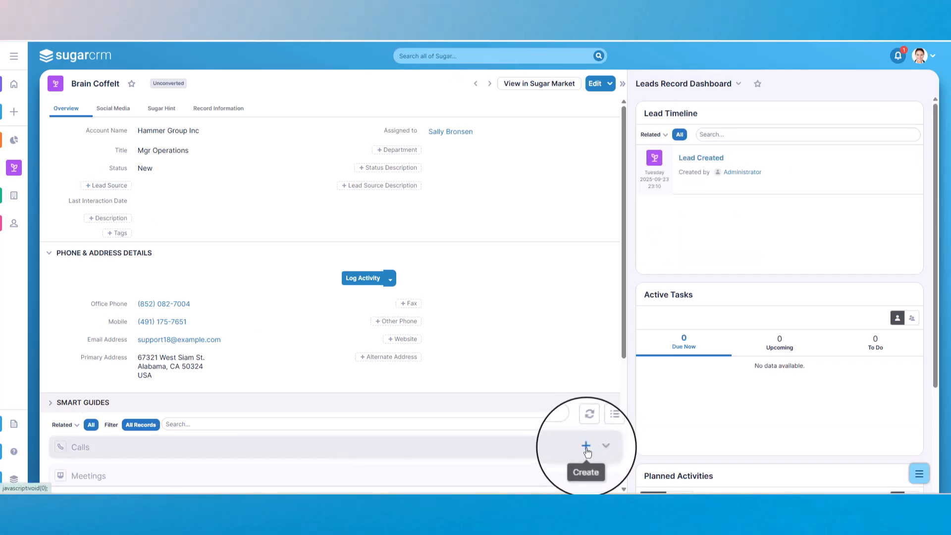
click(587, 445)
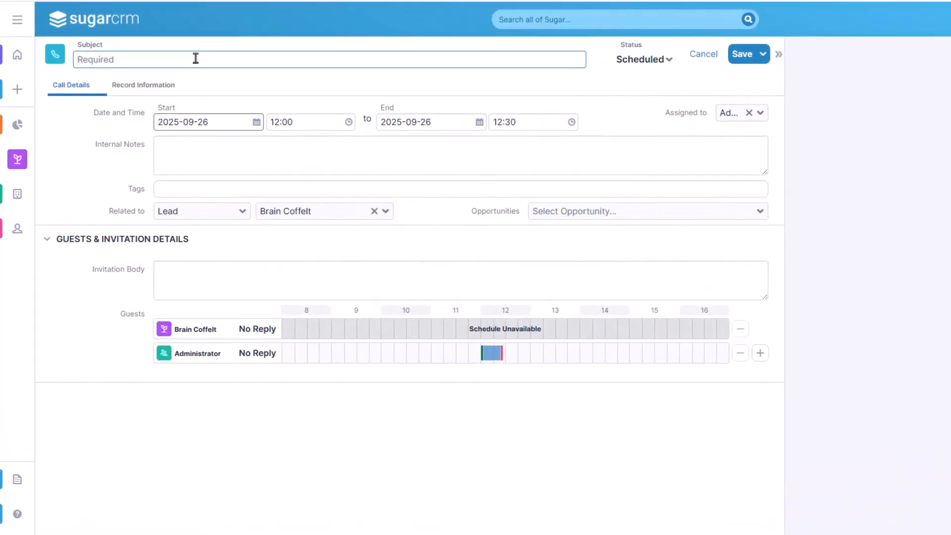
text(Initial Call to introduce our offerings)
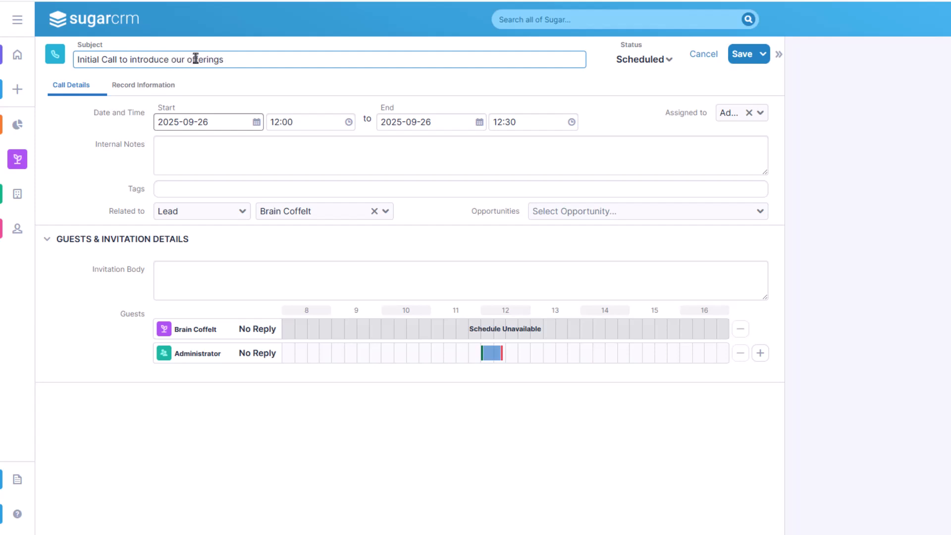
click(668, 60)
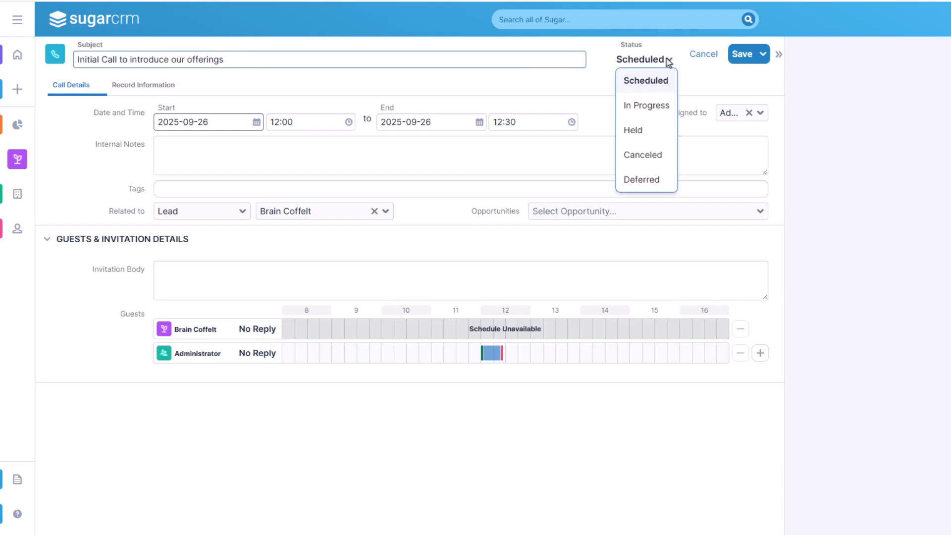
click(633, 131)
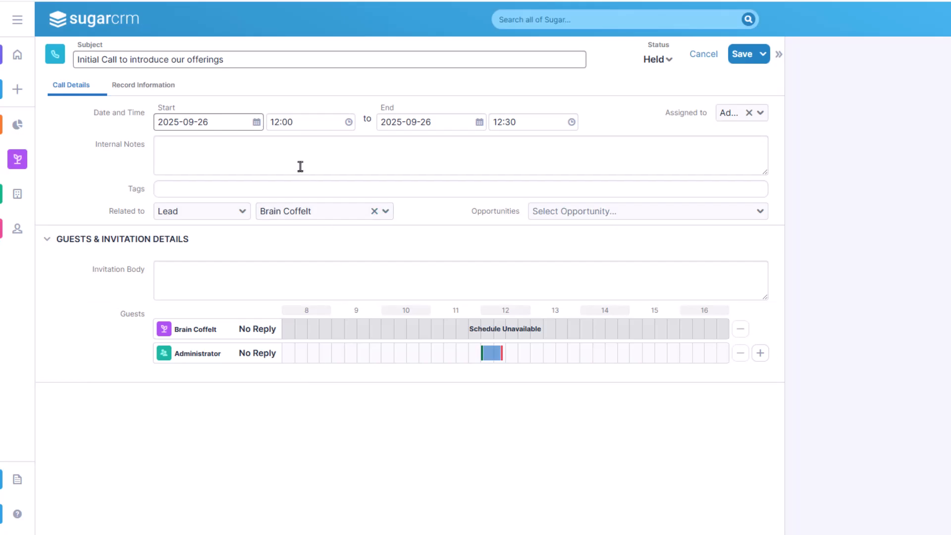
Add internal notes that the prospect wants a call tomorrow at 09 AM and is interested in the CRM, and save the call
click(283, 146)
text(Prospect wants to reschedule a call for tomorrow at 09 AM. He is interested in streamlining their sales process and has shown particular interest in our CRM.)
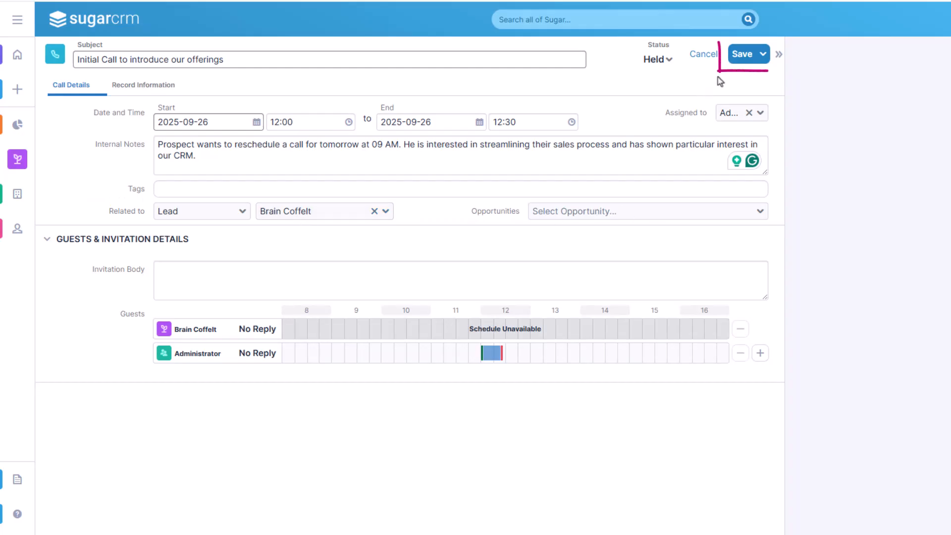
click(739, 56)
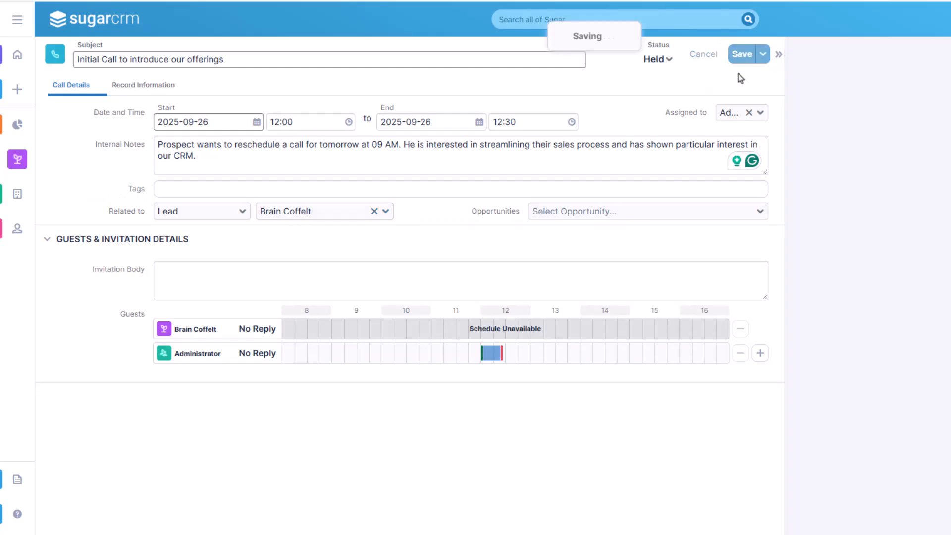
scroll(564, 366, down, 2)
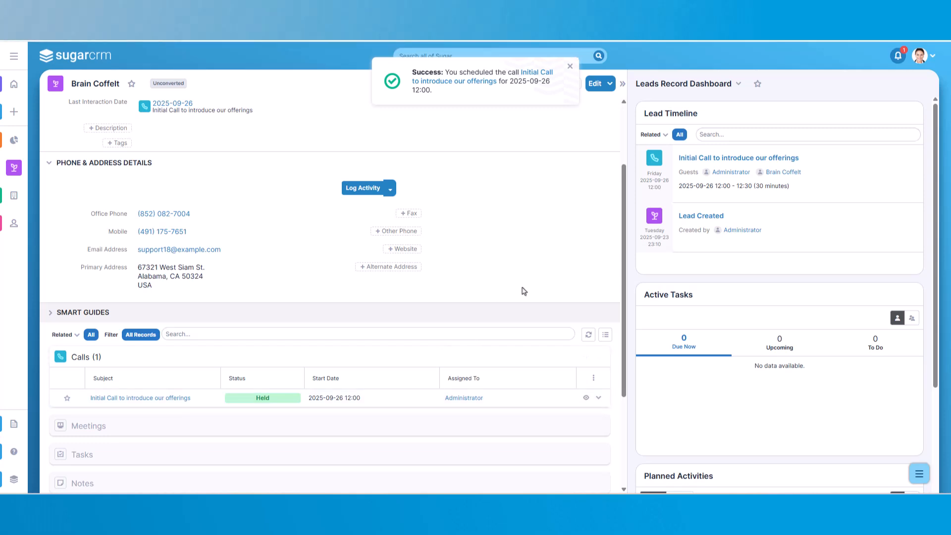
click(569, 67)
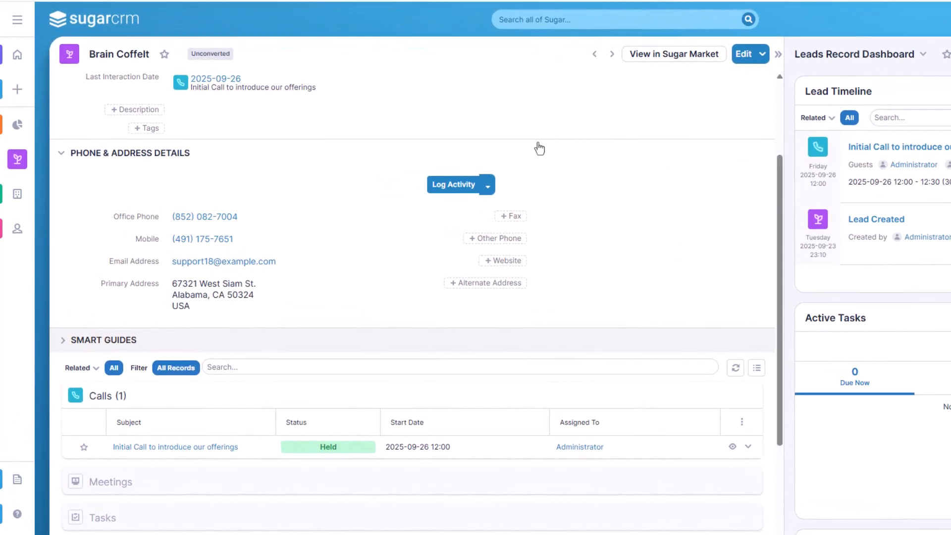
Schedule another call from the lead's activity options, with subject "Interested in Product X" and status Scheduled
click(488, 187)
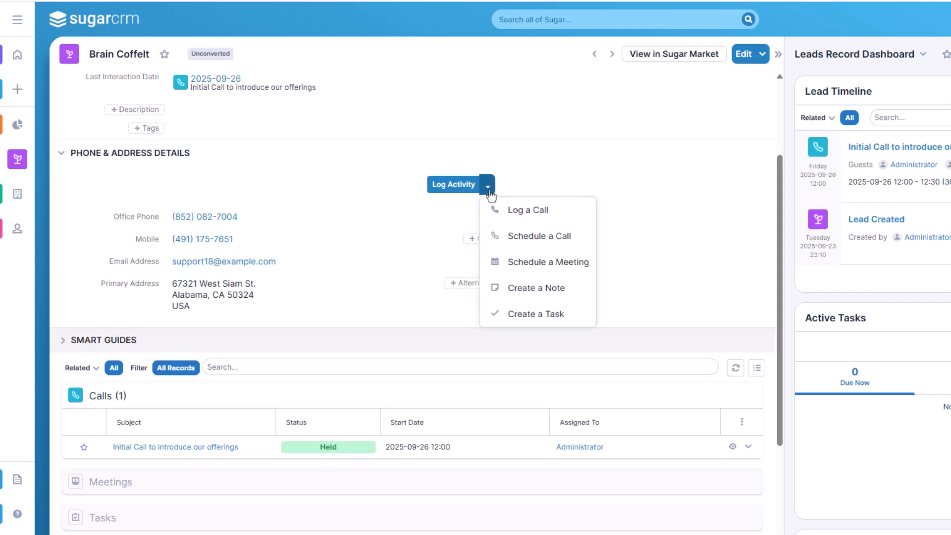
click(557, 239)
text(Interested in Product X)
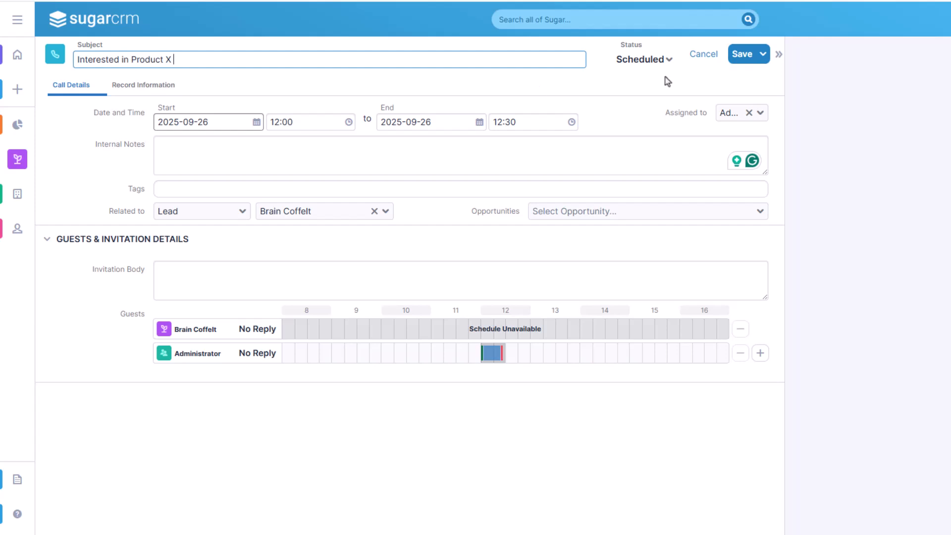
click(668, 62)
click(646, 86)
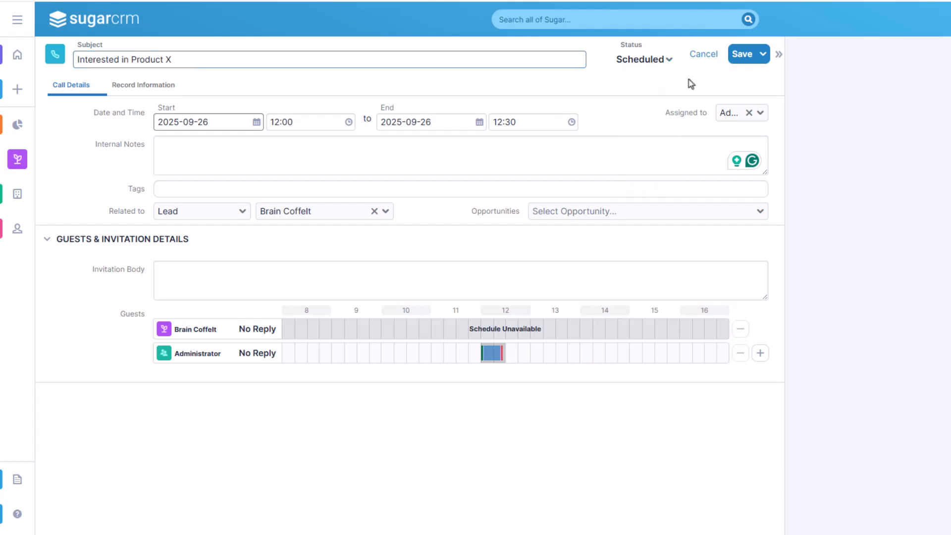
Set the call's start to 2025-09-29 at 09:00
click(257, 122)
click(198, 240)
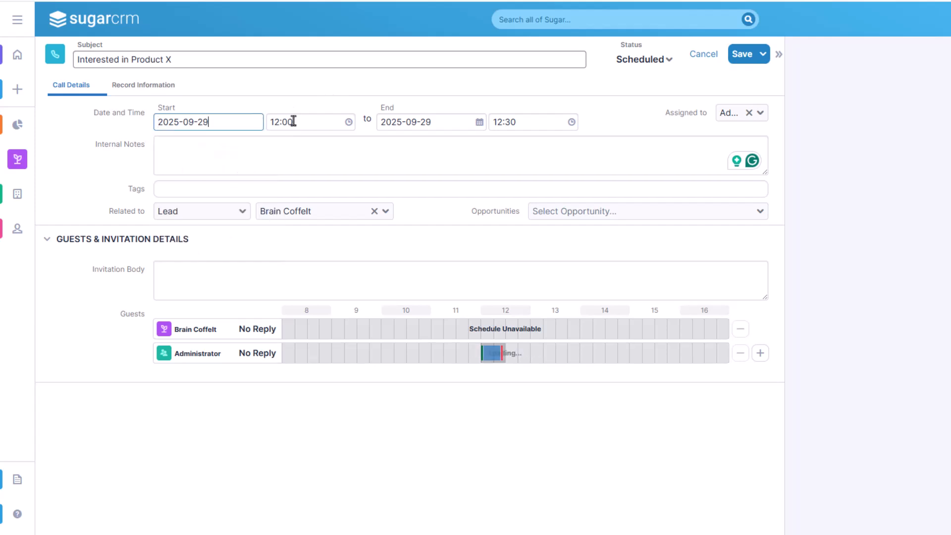
click(346, 127)
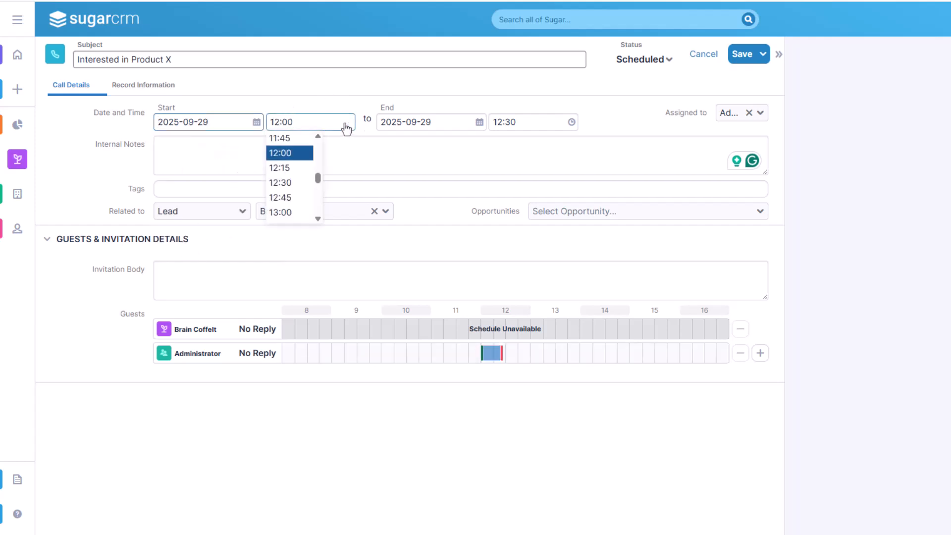
drag(318, 176, 323, 164)
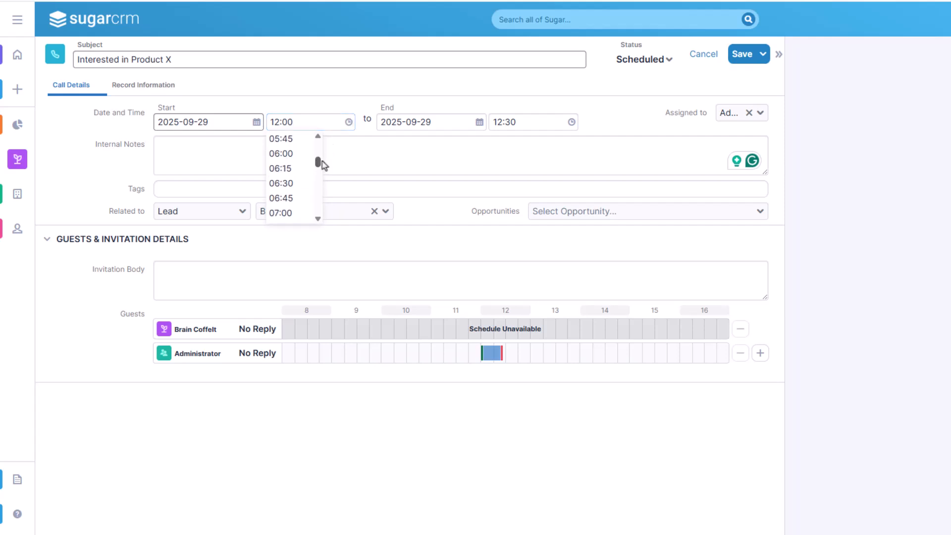
scroll(320, 163, down, 2)
scroll(308, 193, down, 3)
scroll(308, 198, up, 2)
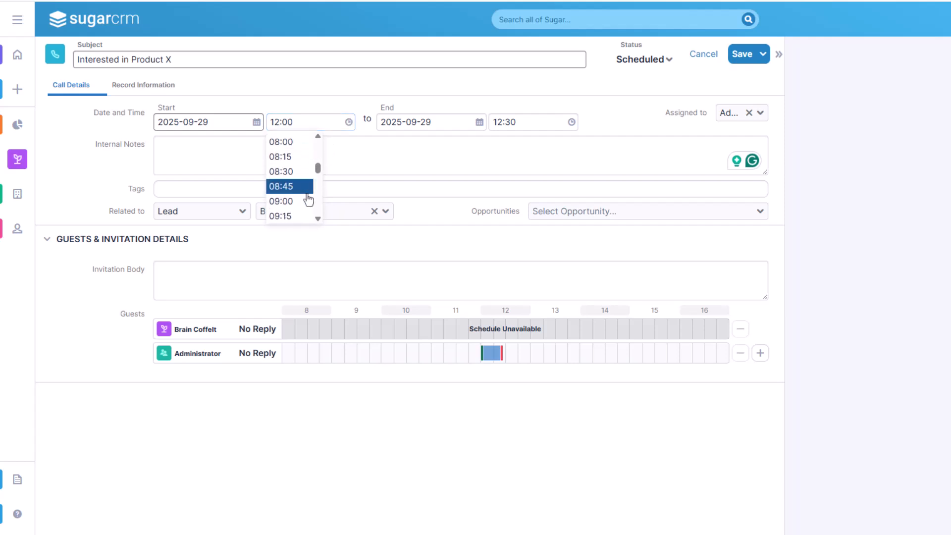
click(307, 201)
Fill the internal notes with the planned call focus: specific use cases, customization options and licensing/pricing tiers
click(285, 161)
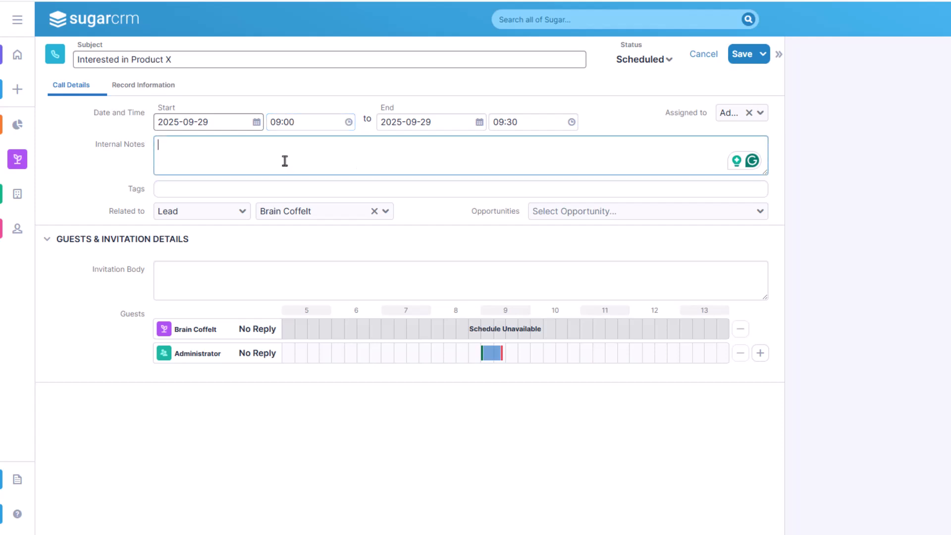
text(Andrea has already provided a general overview of the platform. Tomorrow's call will focus on exploring specific use cases, answering questions about customization options, and clarifying licensing/pricing tiers.)
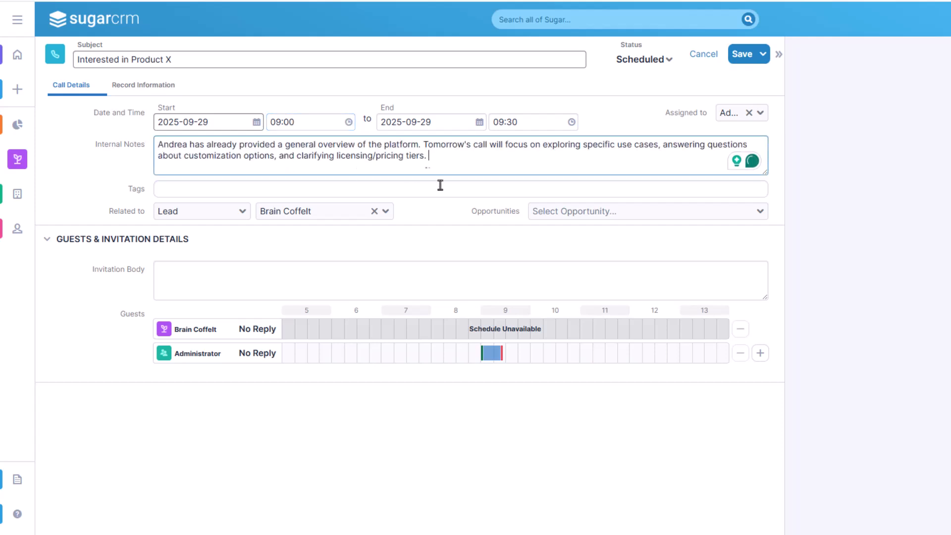
click(642, 398)
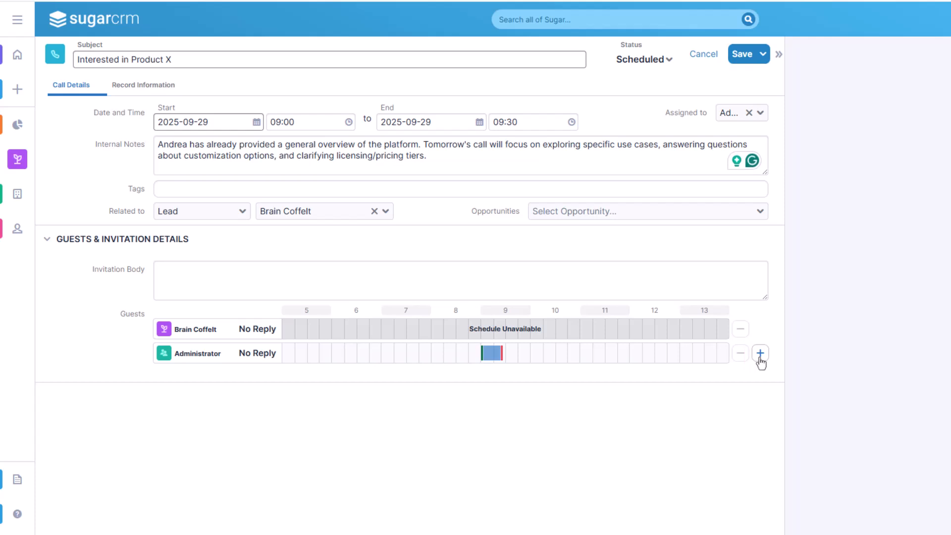
Search for a colleague by first name and add them as an extra guest on the call
click(760, 354)
text(jim)
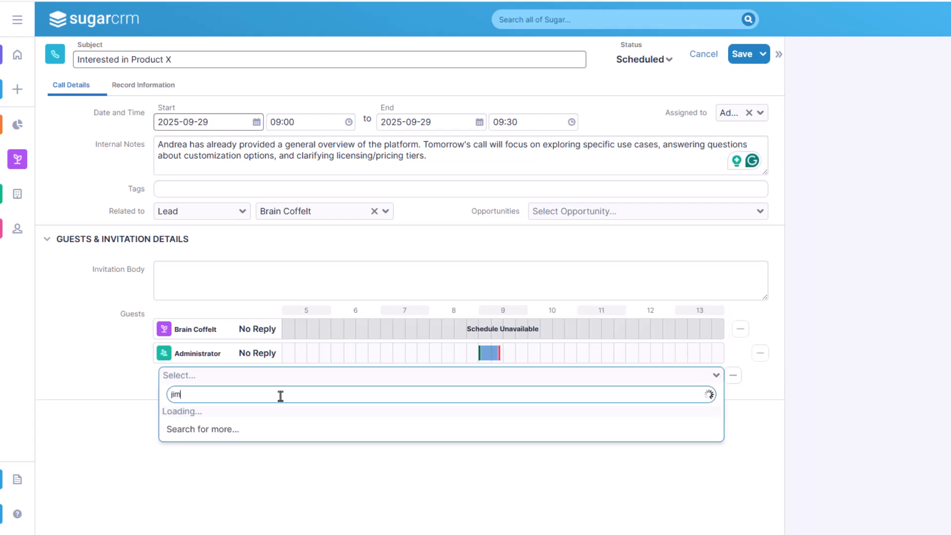
click(267, 419)
Enter the invitation body thanking the lead for their interest in Sugar Sell, and save the call while sending invites
click(193, 273)
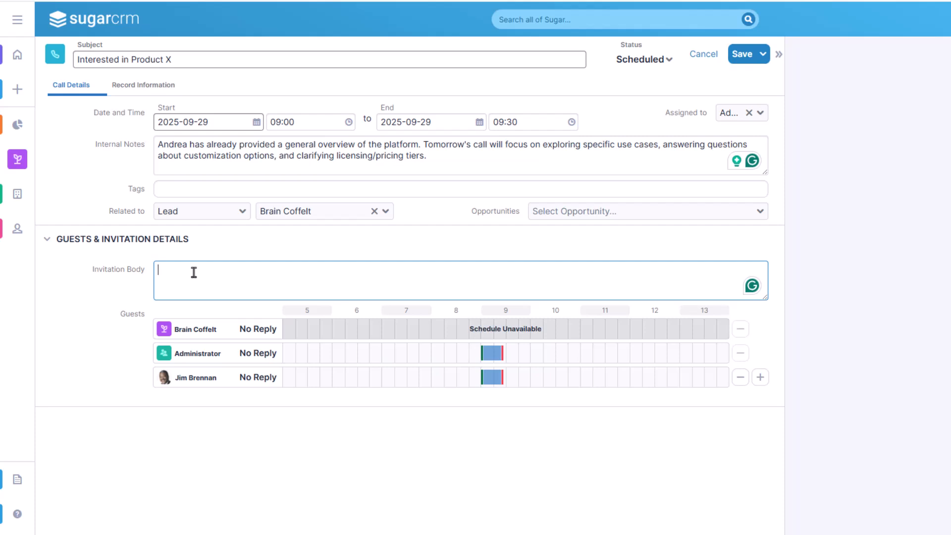
text(Hi, Thank you again for your interest in Sugar Sell! I'm looking forward to our call tomorrow at 9:00 AM to explore how our solution can help streamline your sales process and improve overall team efficiency. We’ll go over key features, discuss your specific goals, and answer any questions you may have about customization, automation, or pricing. Let me know if there’s anything specific you’d like to focus on during our conversation! Best regards,)
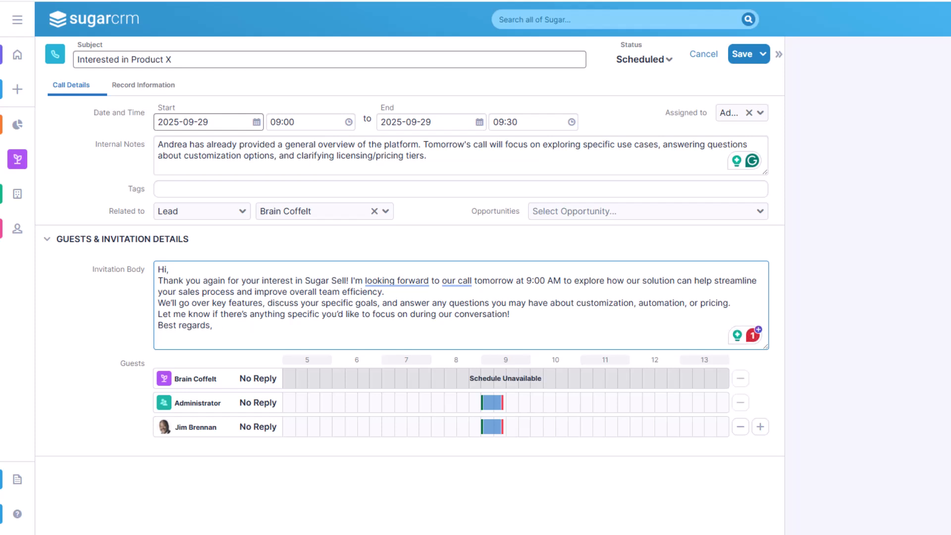
click(741, 64)
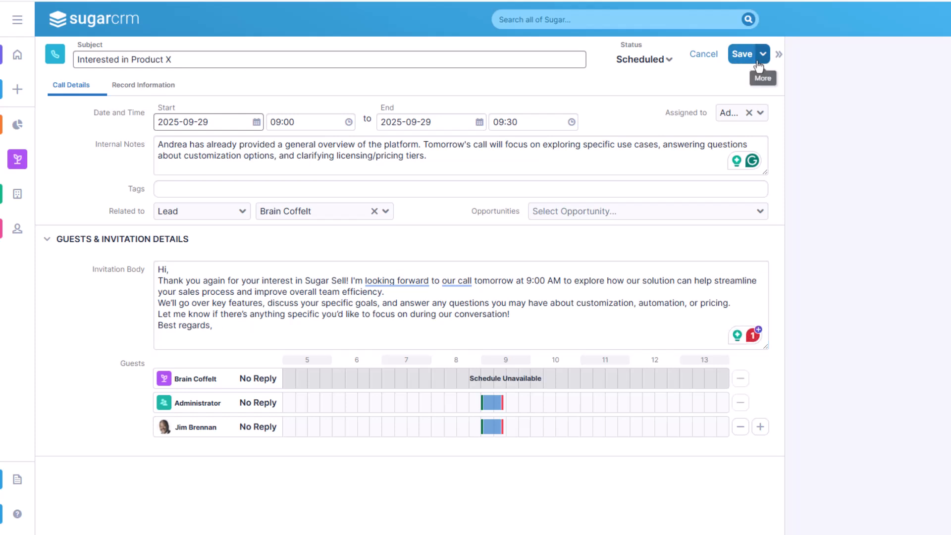
click(763, 55)
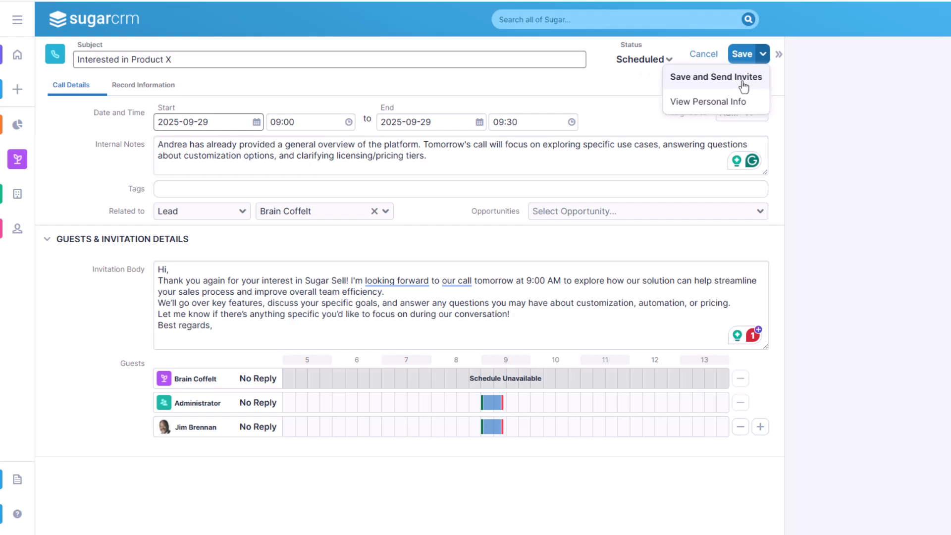
click(704, 78)
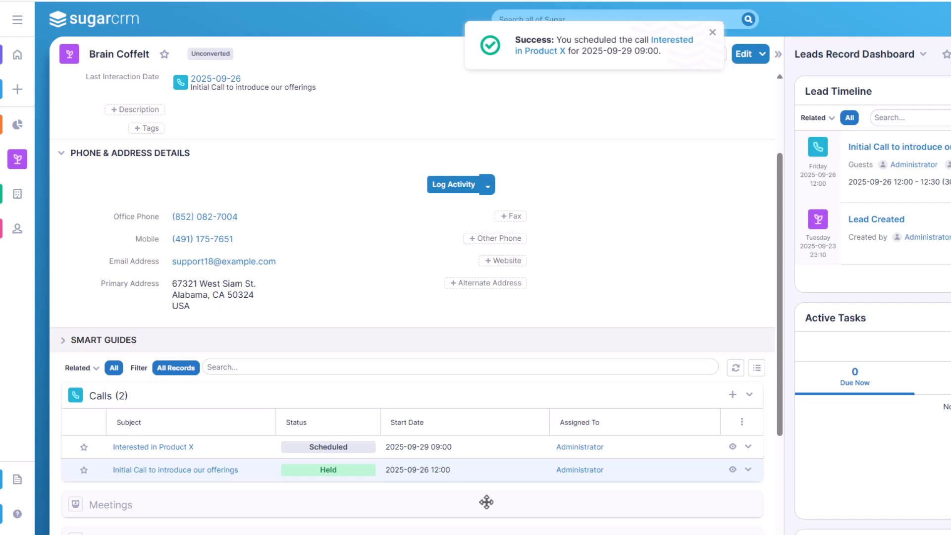
Start a quick-create call log from the current lead's record and leave it for the Leads list
click(17, 89)
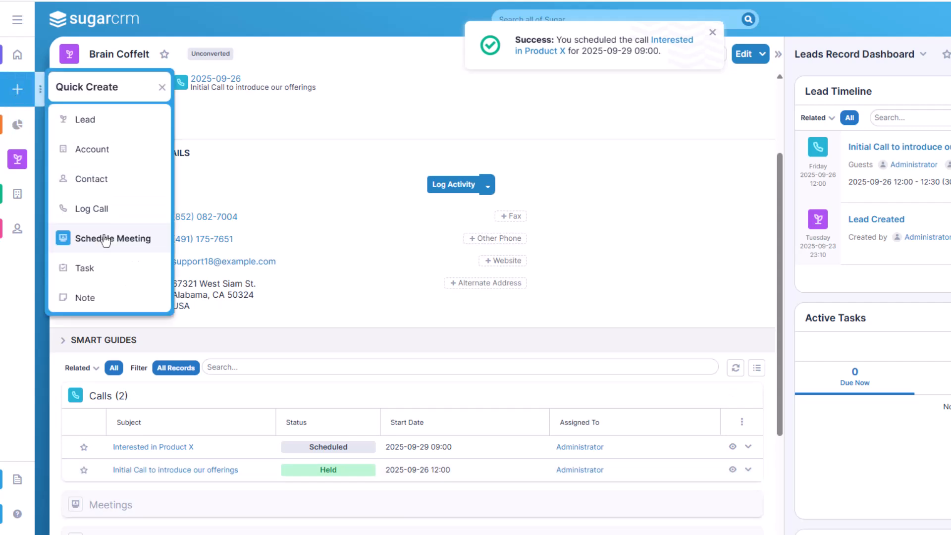
click(105, 218)
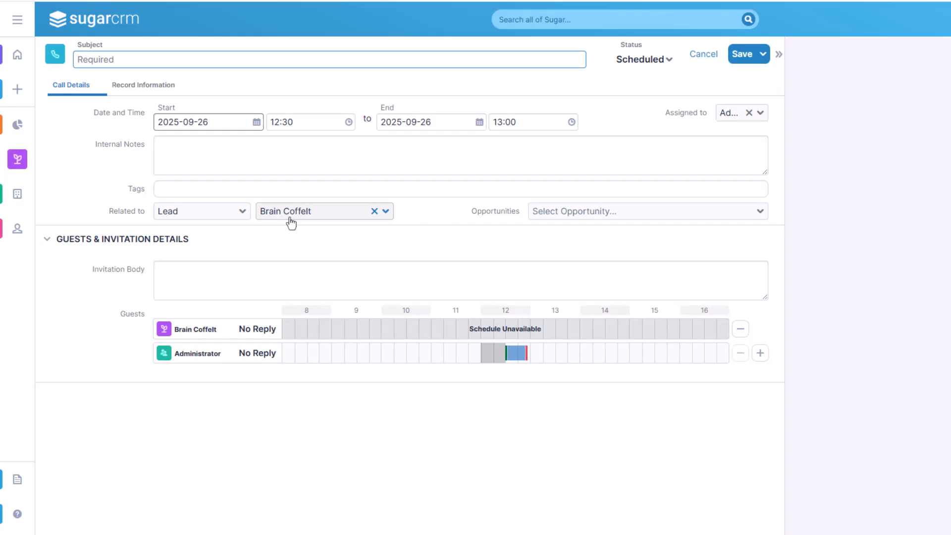
click(18, 159)
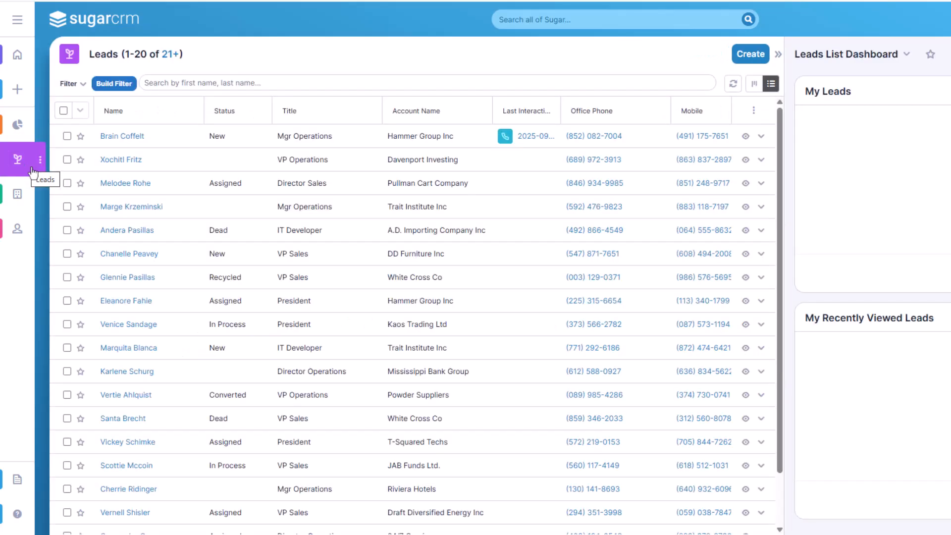
Open the Davenport Investing lead and start a quick-create call log from its record
click(114, 160)
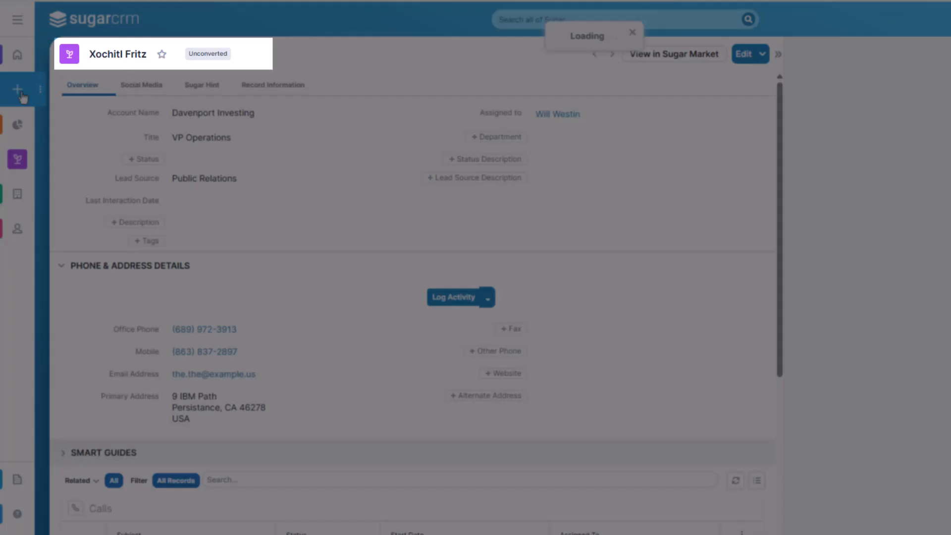
click(22, 95)
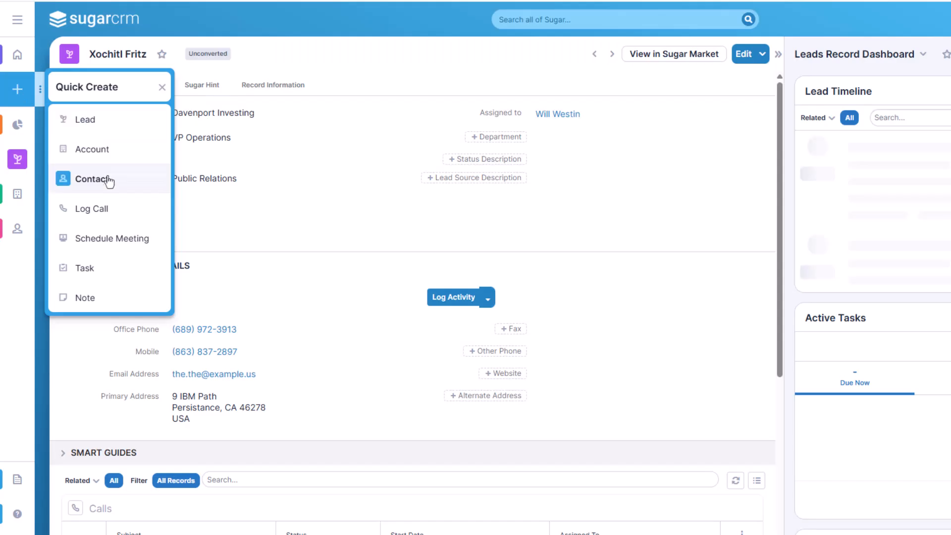
click(101, 213)
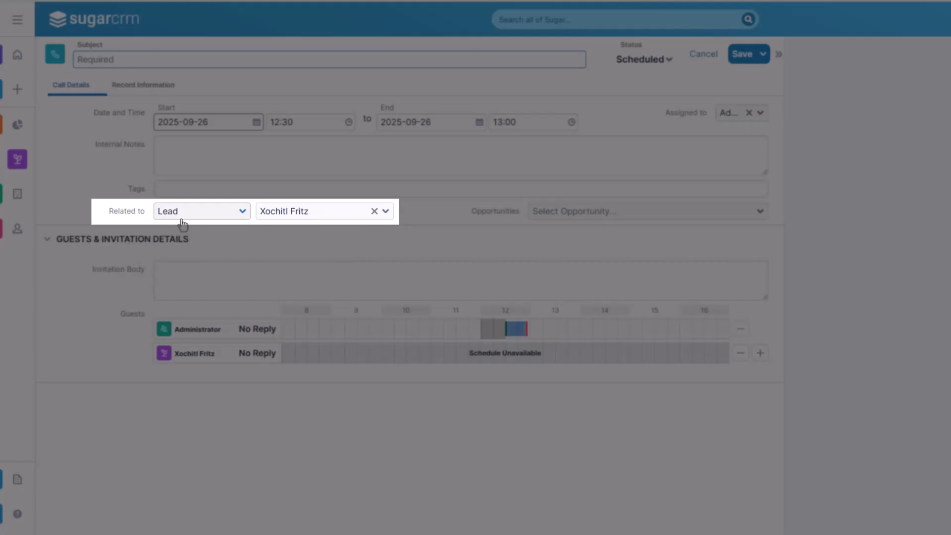
Change the draft call's related lead to the Hammer Group Inc Mgr Operations lead and cancel the call
click(299, 214)
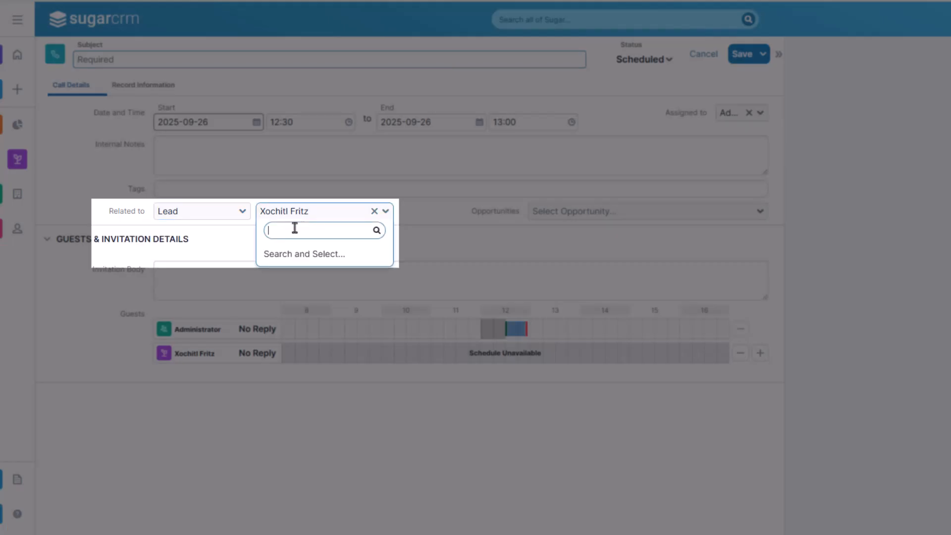
text(Br)
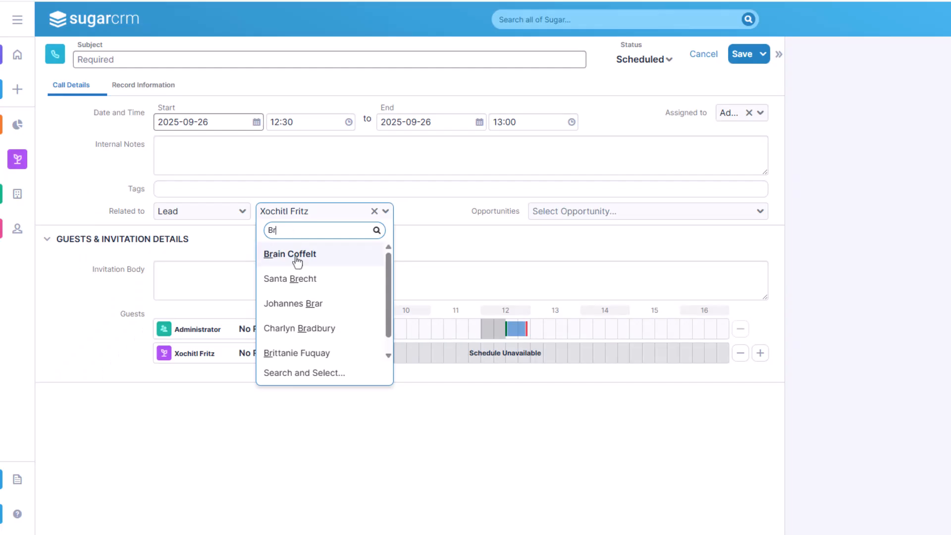
click(294, 255)
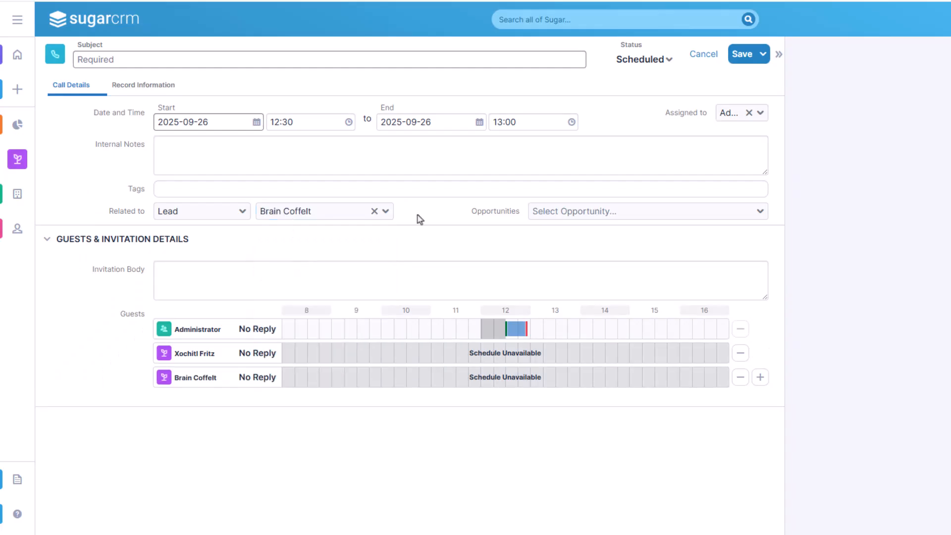
click(703, 54)
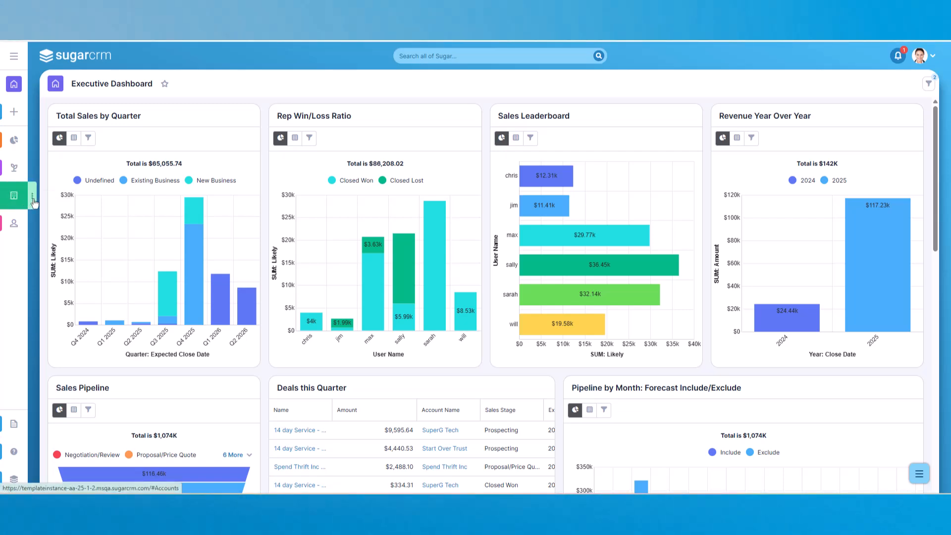
Open the OTC Holdings account and start a new task from its record's activity logging options
click(17, 195)
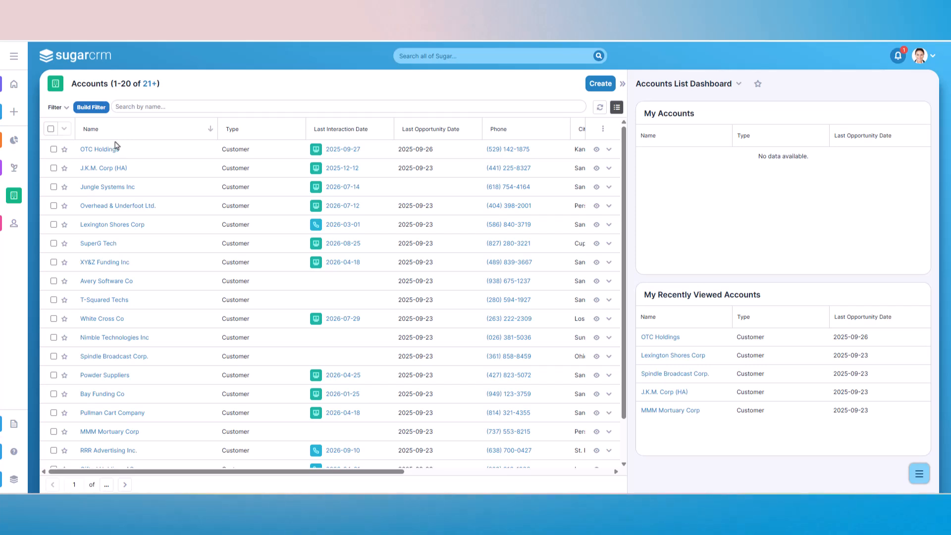
click(104, 150)
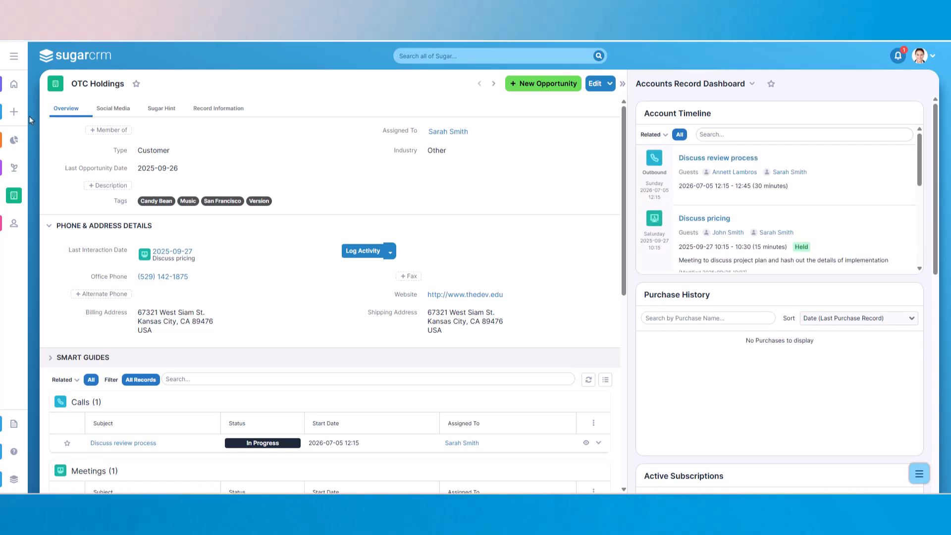
scroll(250, 214, down, 6)
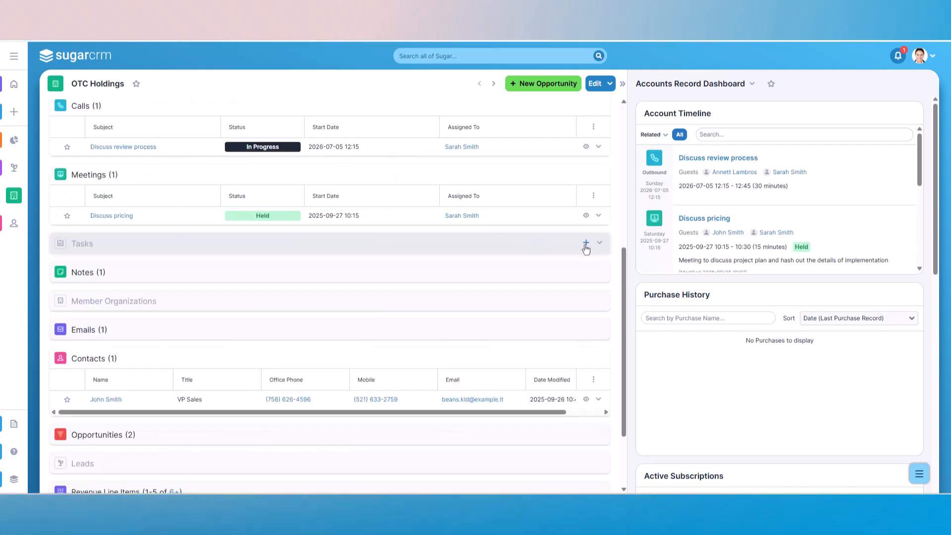
scroll(513, 217, up, 6)
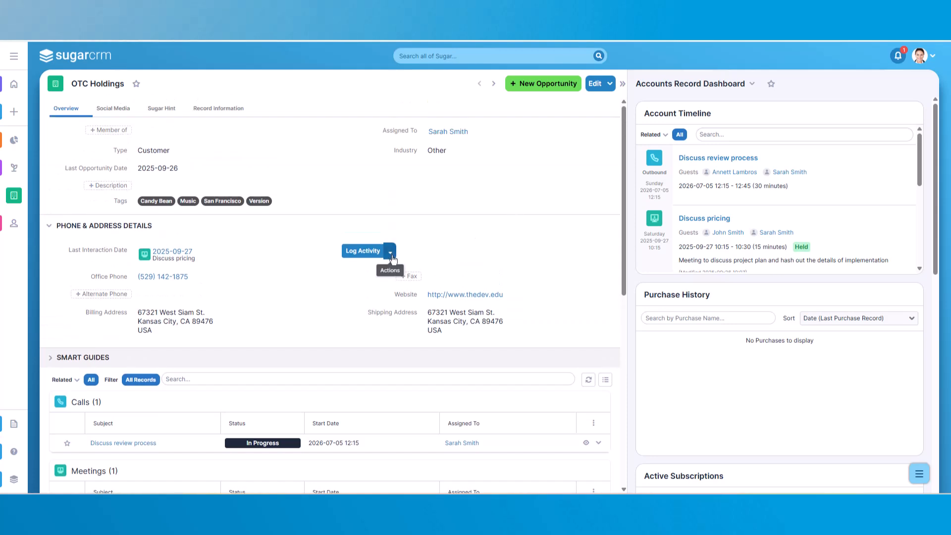
click(391, 253)
click(440, 361)
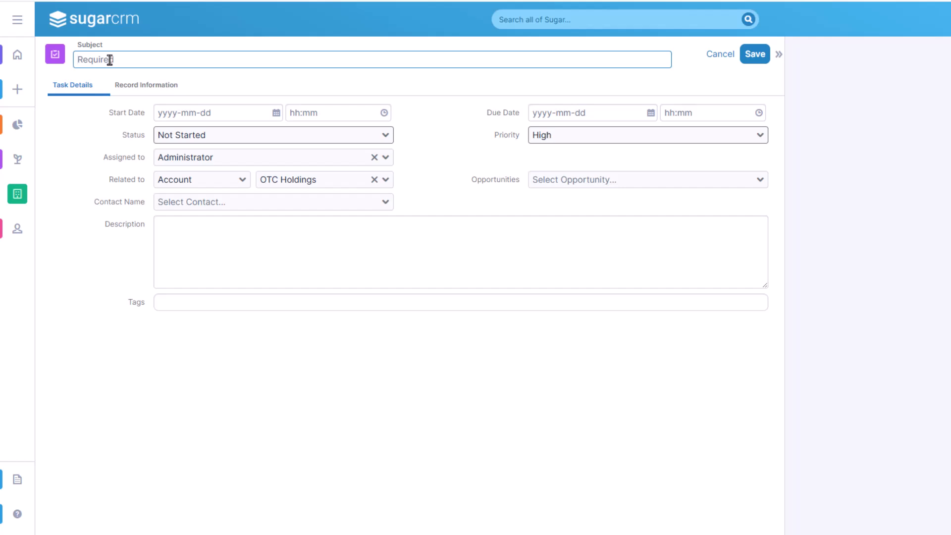
Enter the task subject "Follow-up after product demo with OTC Holdings." and set its start to 2025-09-30 at 08:00
text(Follow-up after product demo with OTC Holdings.)
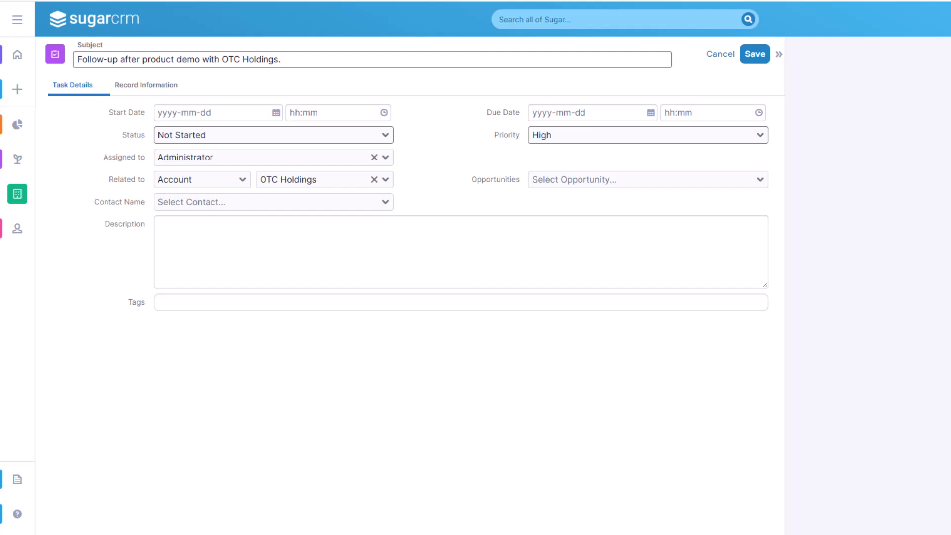
click(276, 113)
click(274, 130)
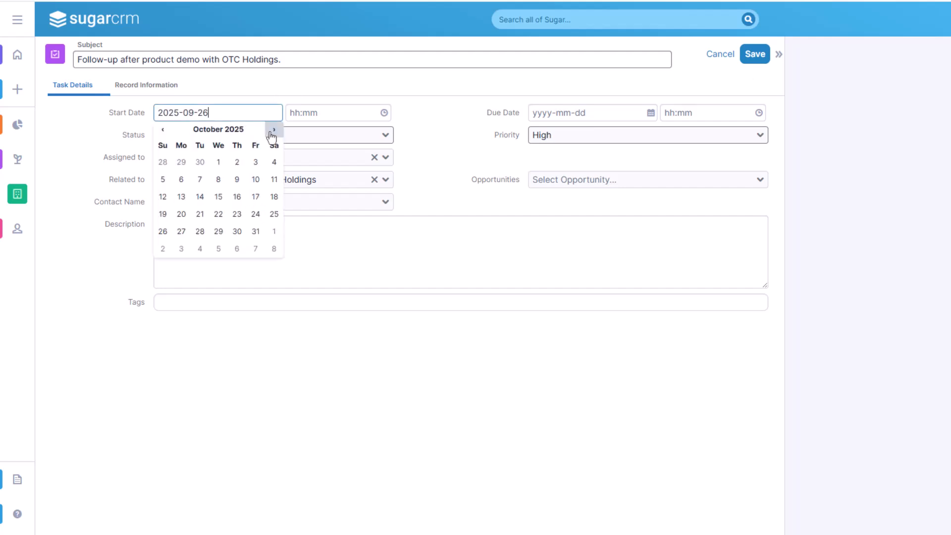
click(199, 162)
click(373, 114)
click(328, 162)
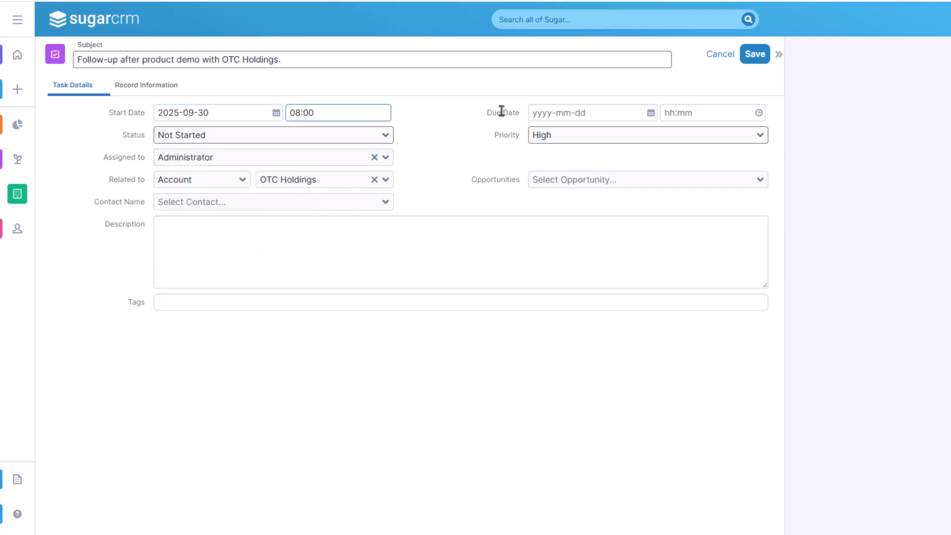
Set the task's due date to 2025-10-01 and its due time to 13:00
click(650, 114)
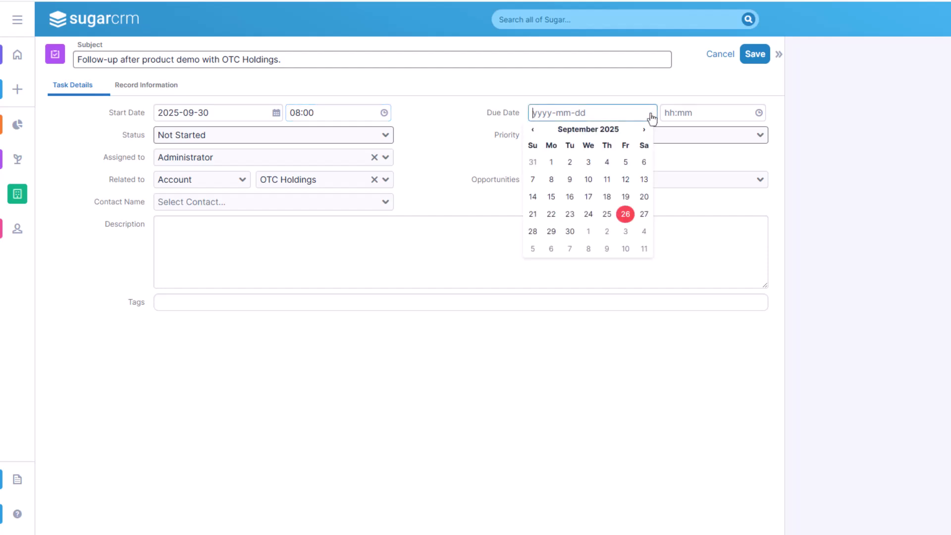
click(588, 231)
click(758, 112)
click(676, 145)
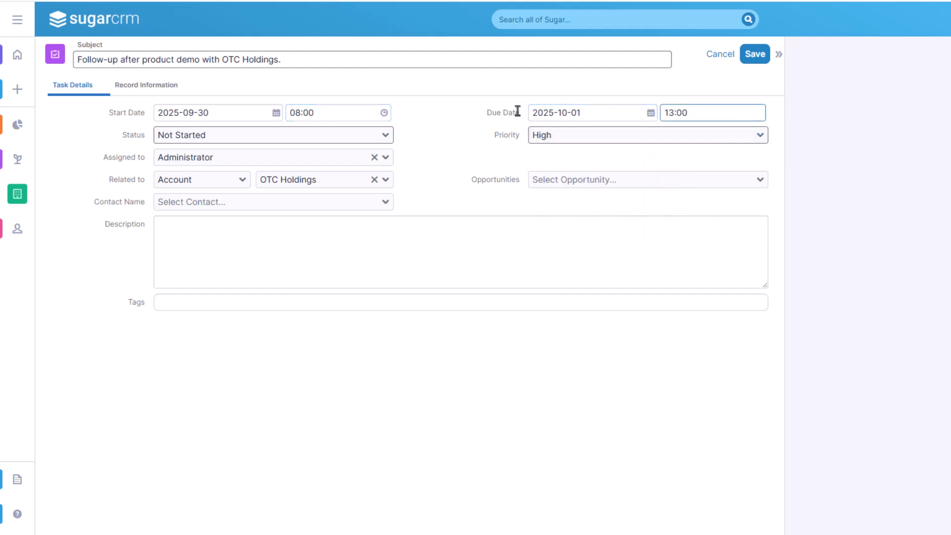
click(420, 131)
Check the task's status choices, keeping Not Started, and choose High as the priority
click(387, 139)
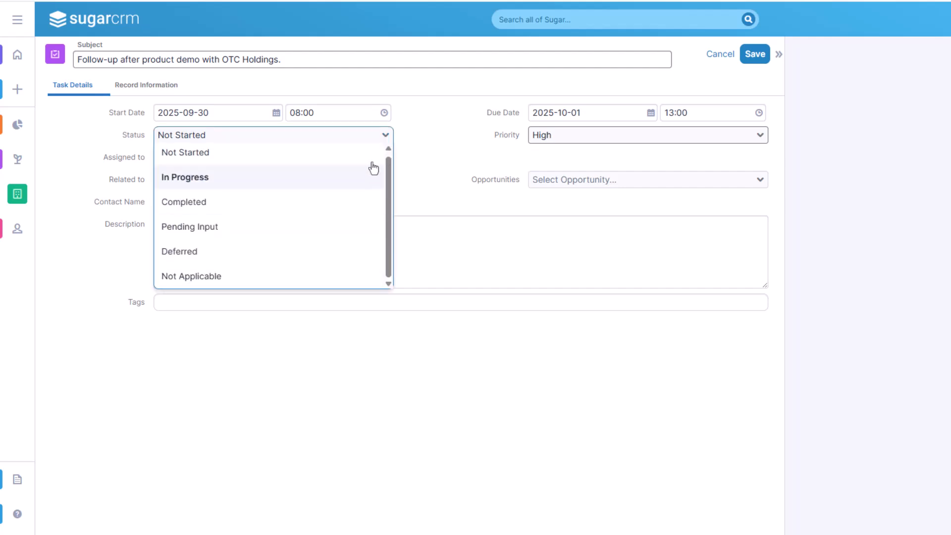
click(425, 124)
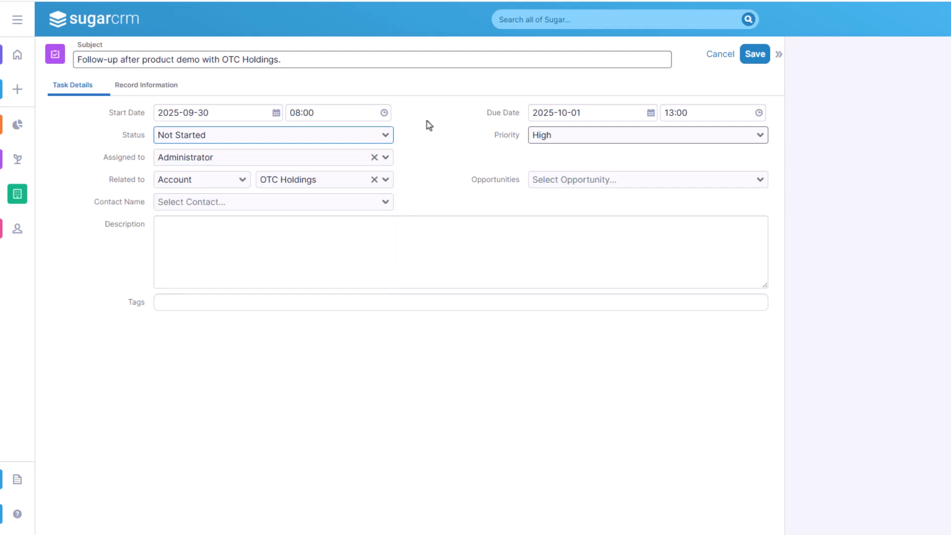
click(761, 139)
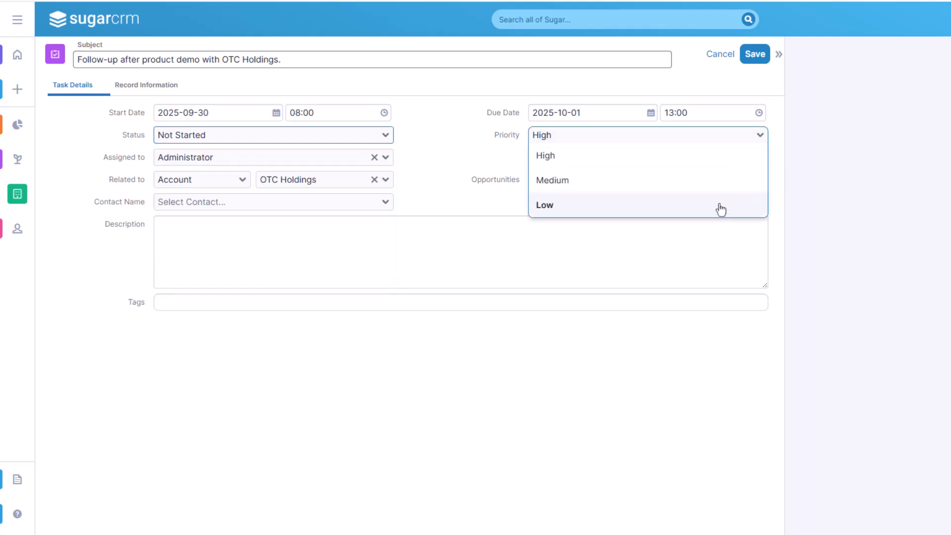
click(724, 157)
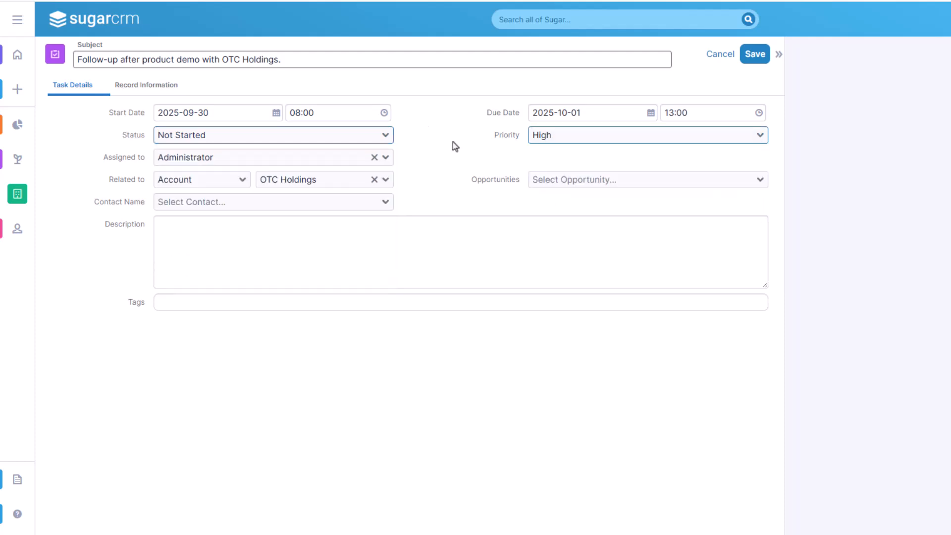
Assign the task to the responsible colleague, searching the users by first name
click(352, 159)
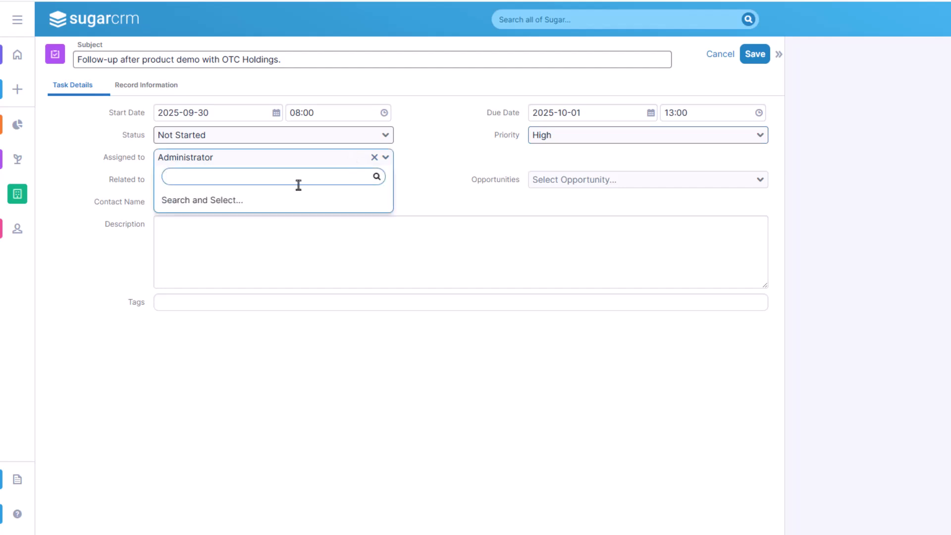
text(jim)
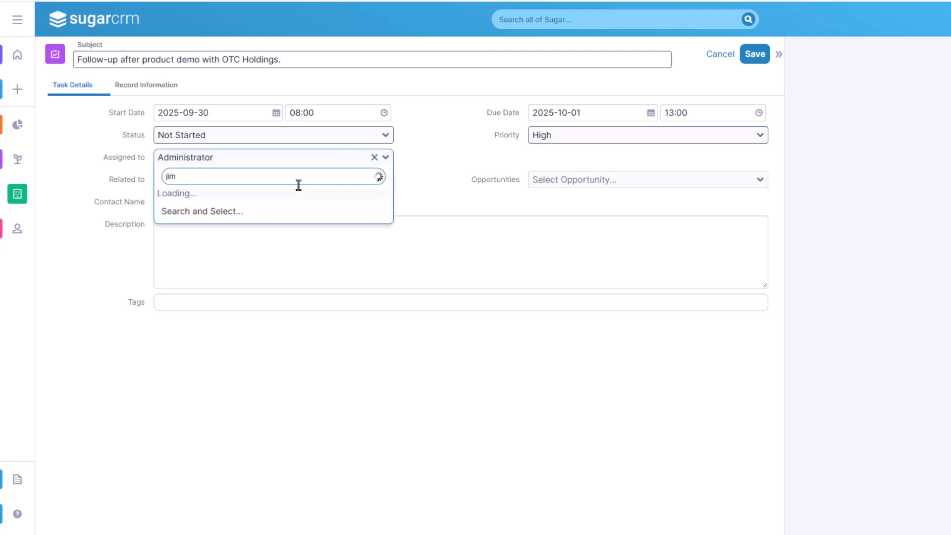
click(282, 205)
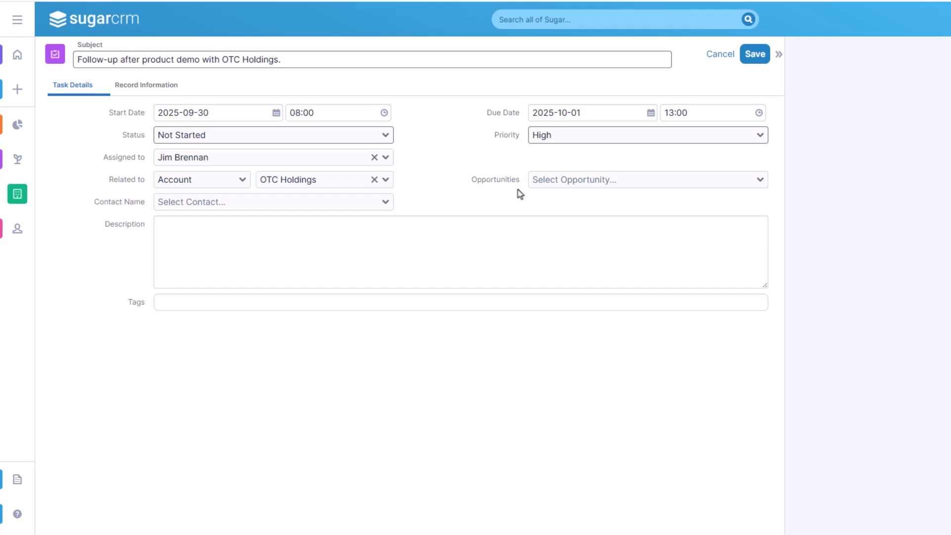
Link the account's contact to the task and describe a follow-up email recapping key features, pricing details and scheduling the next IT team meeting
click(561, 185)
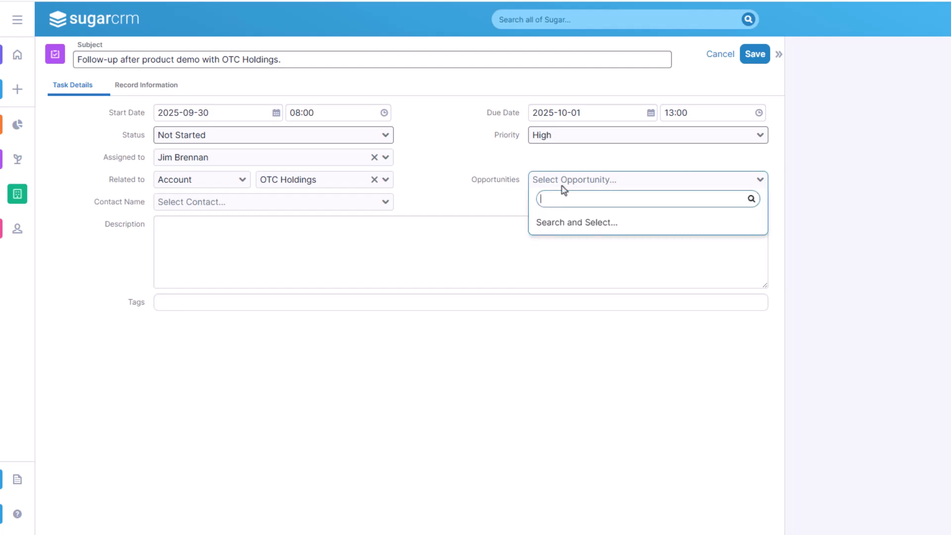
click(518, 198)
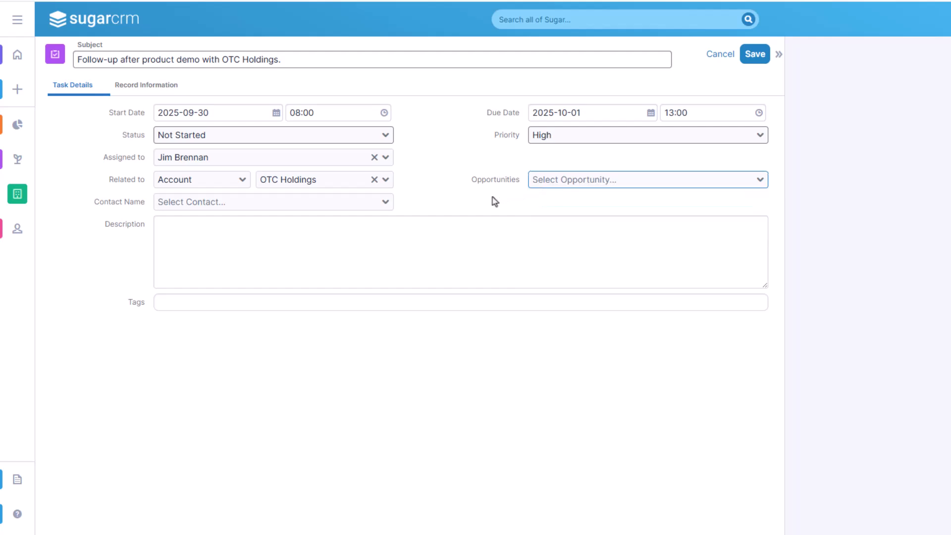
click(329, 203)
text(Joh)
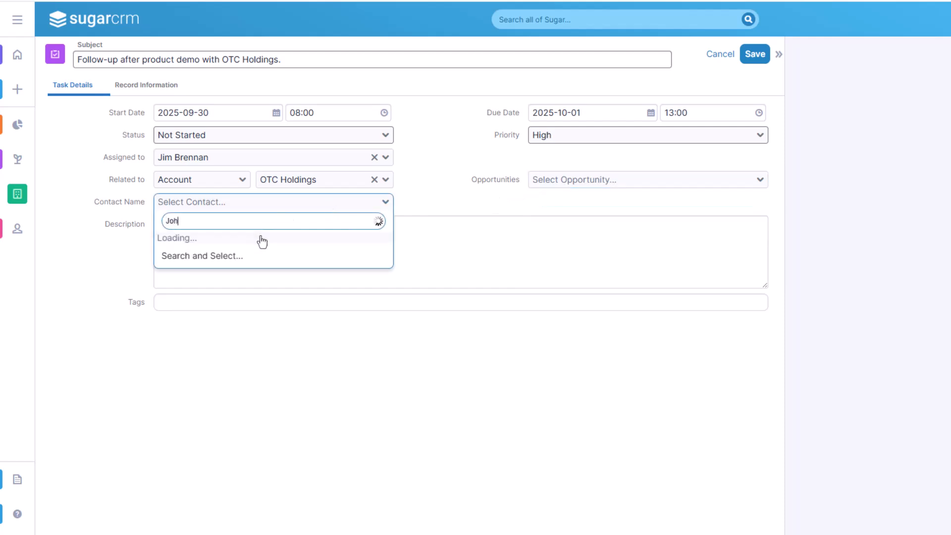
text(n Smith)
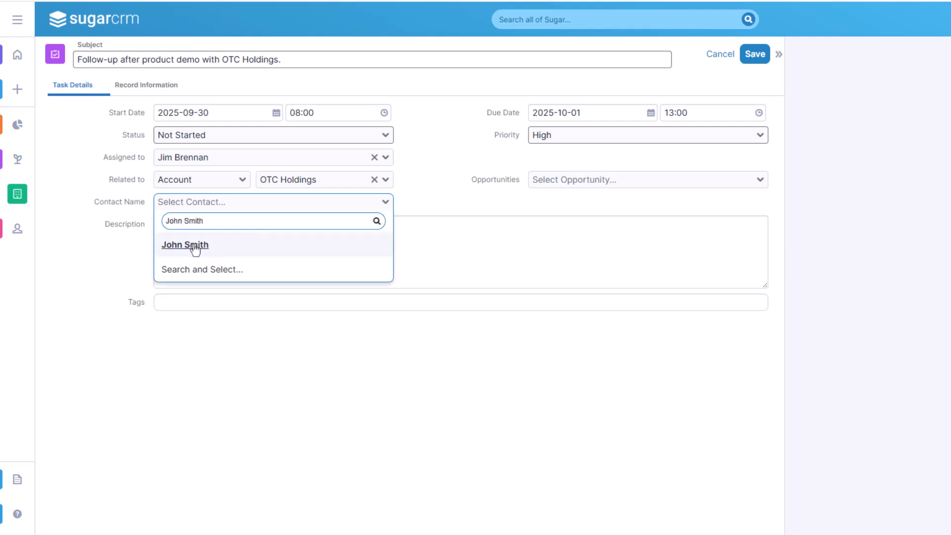
click(195, 246)
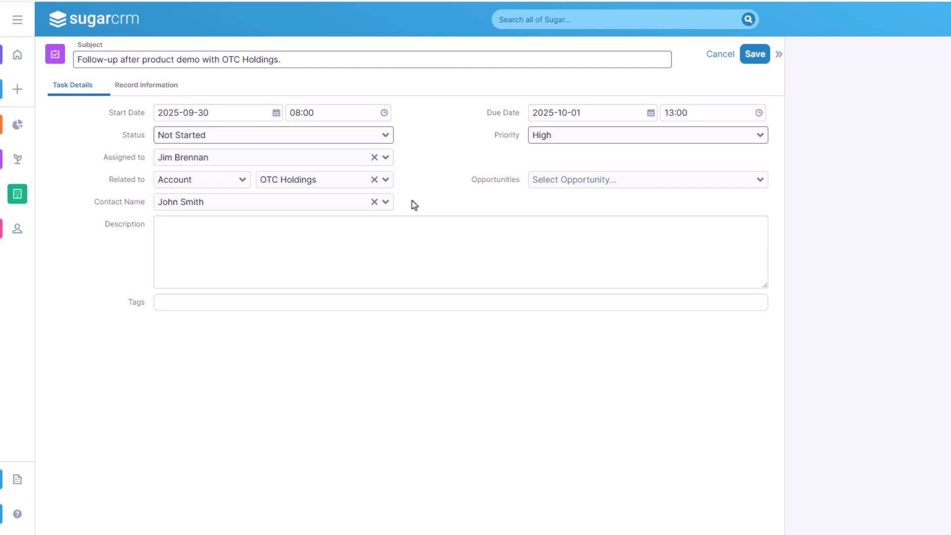
click(241, 249)
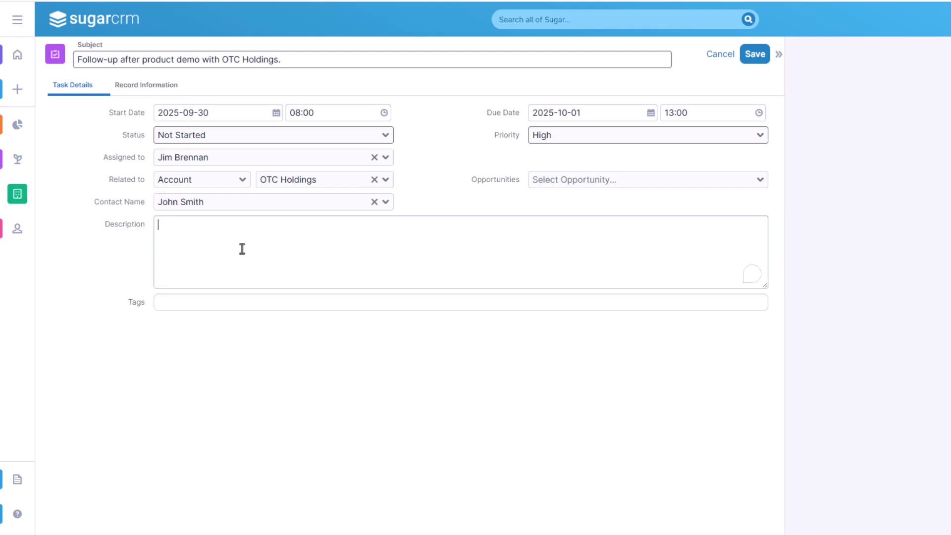
text(Send a follow-up email to John Smith after the product demo. Include recap of key features discussed, pricing details, and confirm scheduling of next meeting with their IT team.)
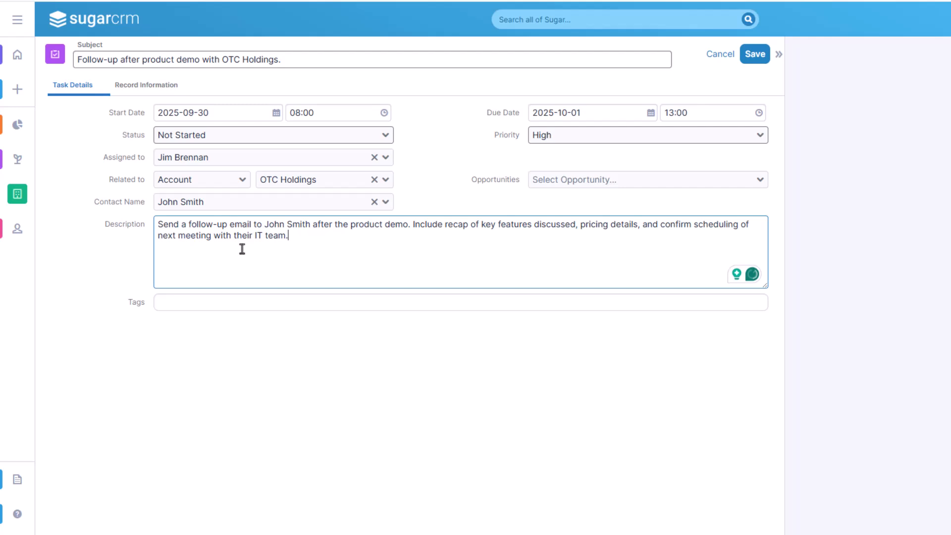
Add the tags Demo and Follow-up to the task and save it
click(188, 303)
text(Demo)
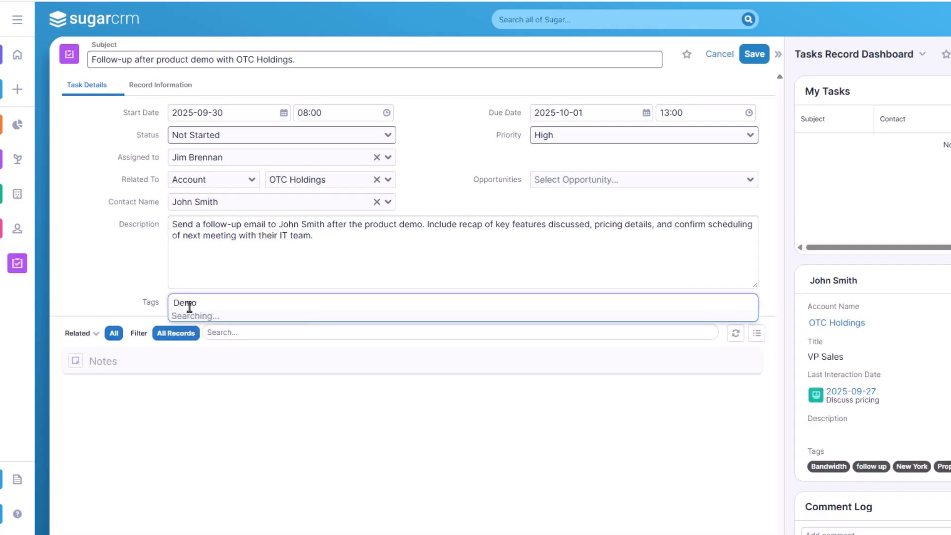
key(Return)
text(Follow-up)
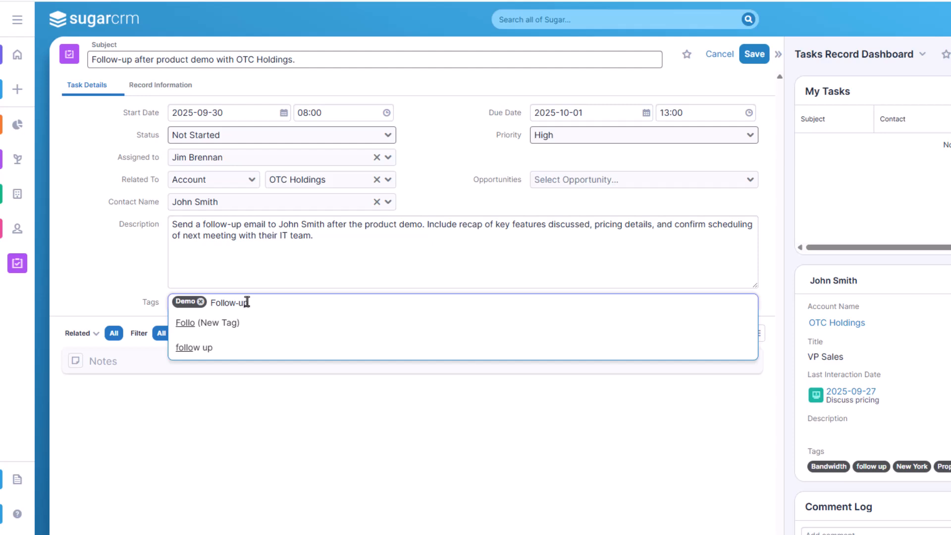
click(259, 320)
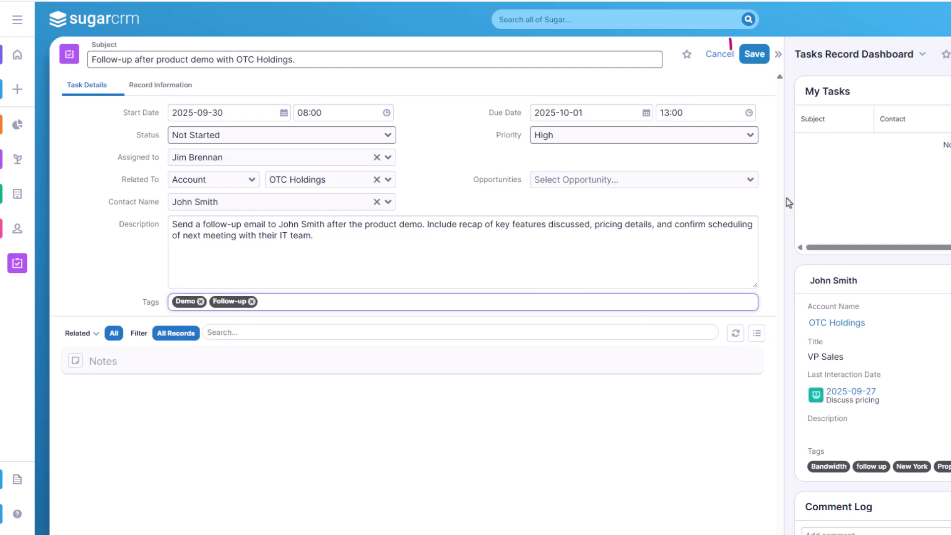
click(754, 54)
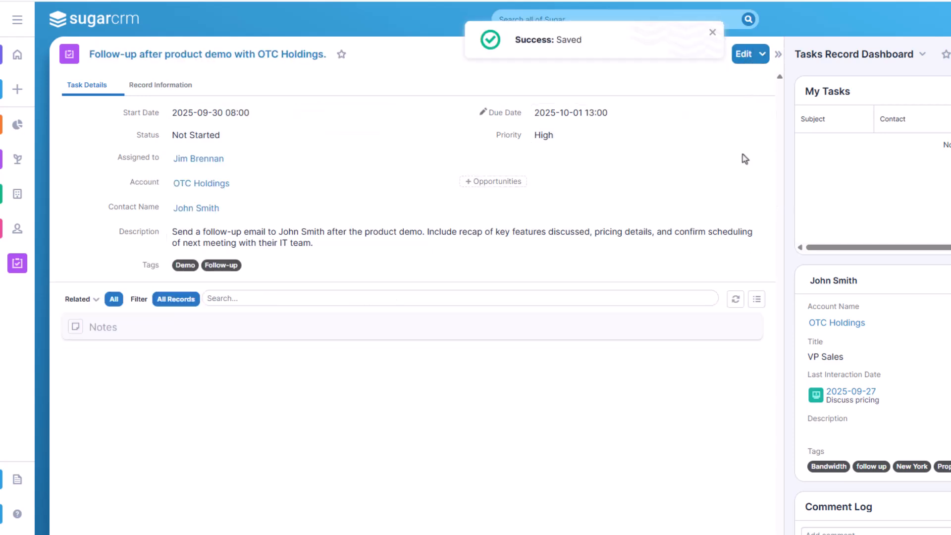
Open the saved follow-up task from the OTC Holdings account and examine the tasks on its linked contact's record
click(21, 197)
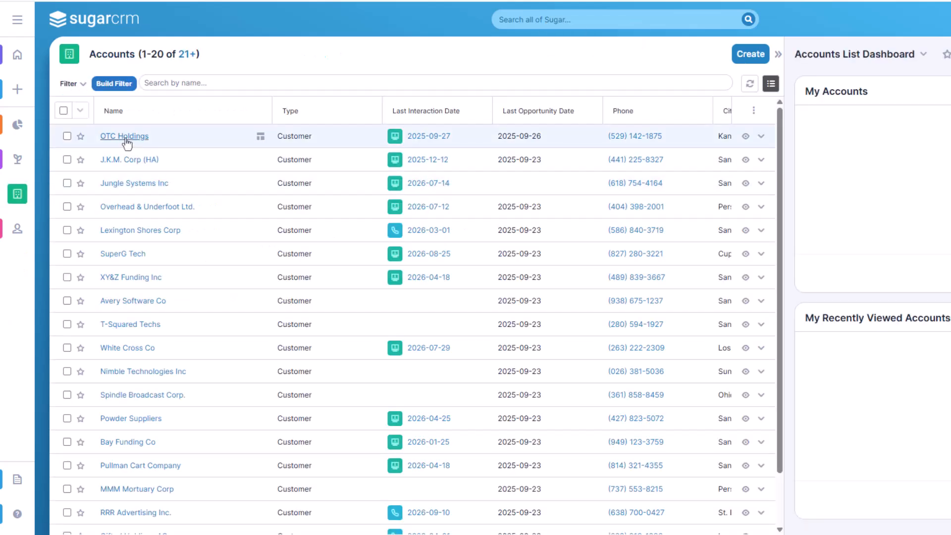
click(126, 139)
scroll(425, 363, down, 5)
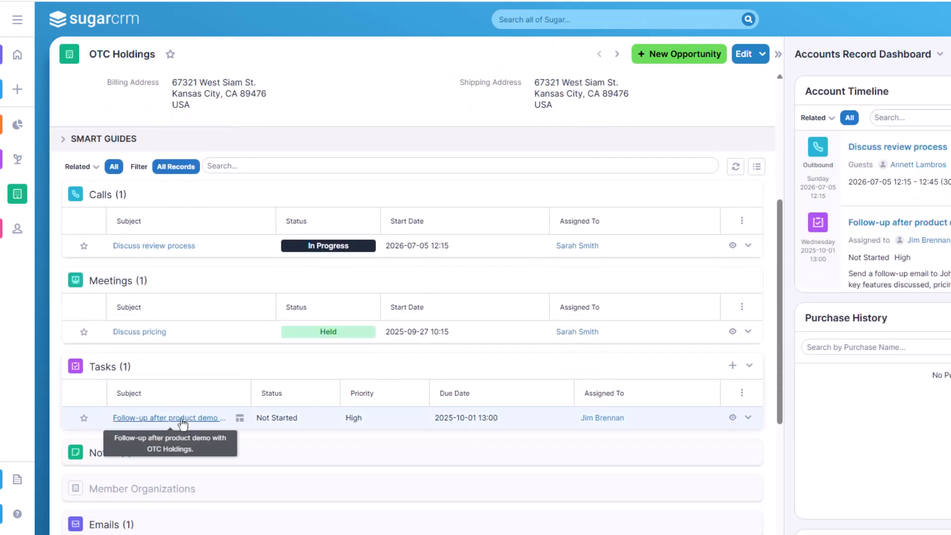
click(181, 418)
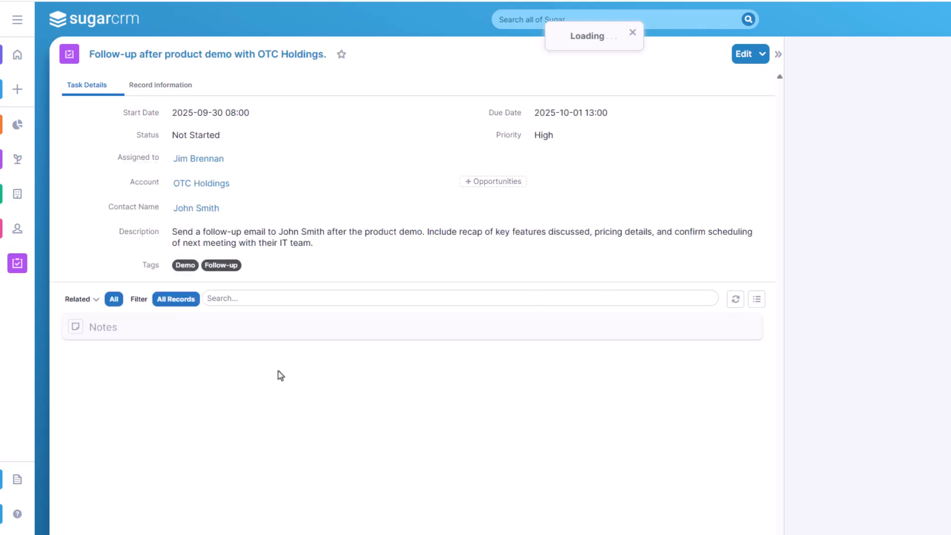
click(208, 214)
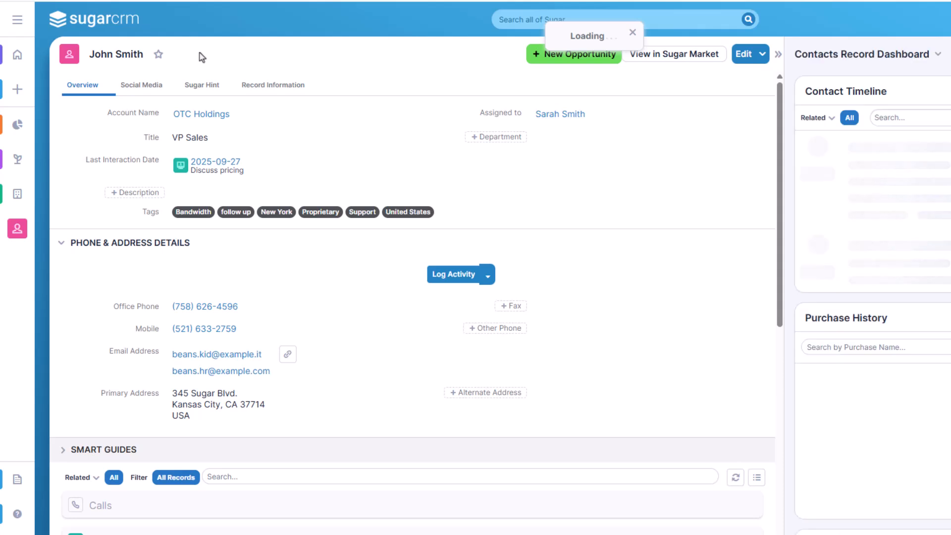
scroll(394, 267, down, 5)
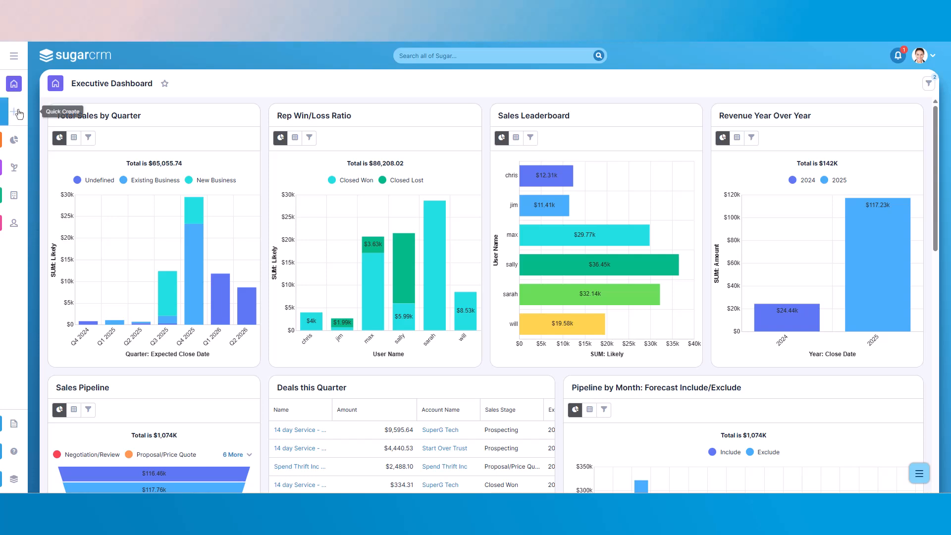
Open the OTC Holdings account record from the accounts list and check its last interaction date
click(17, 113)
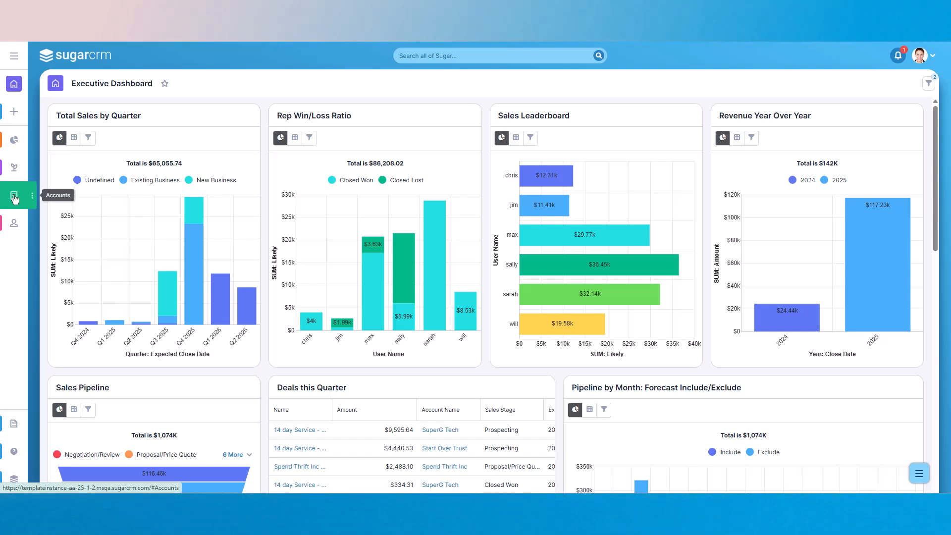
click(14, 196)
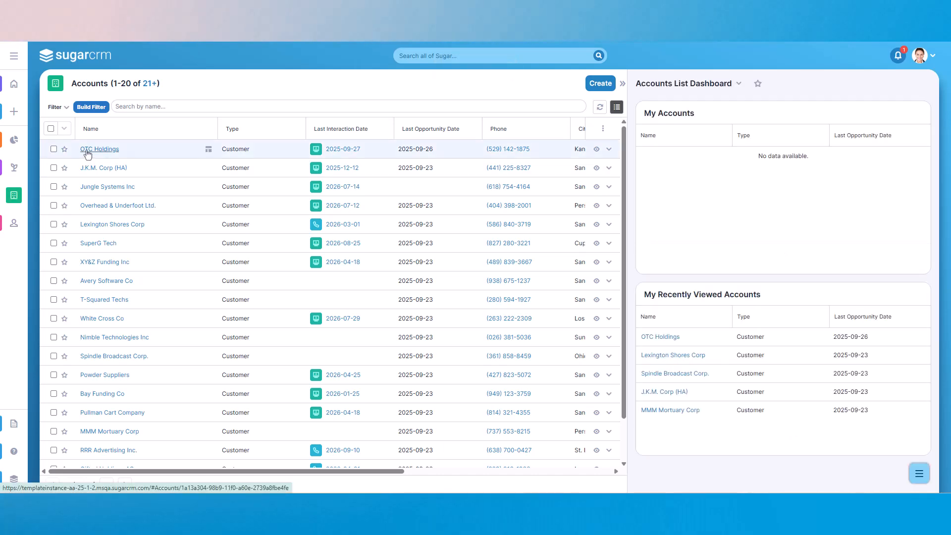
click(87, 151)
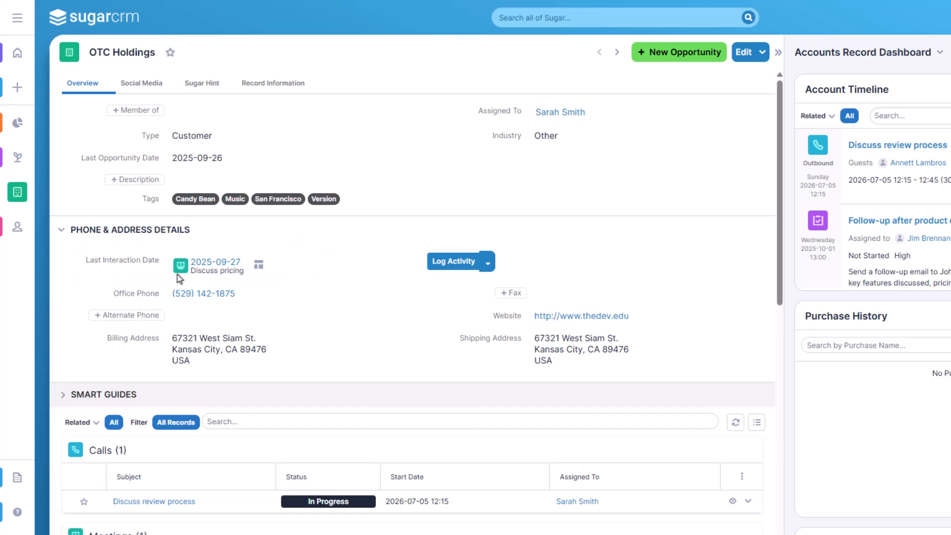
mouse_move(179, 271)
Set the status of the account's Discuss review process call to Held, save it and return to the OTC Holdings account
click(184, 501)
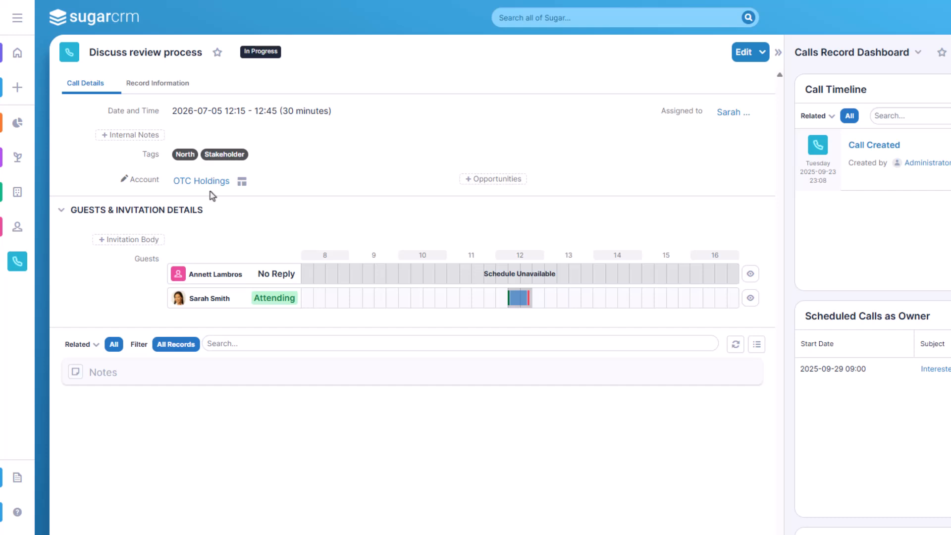
click(744, 54)
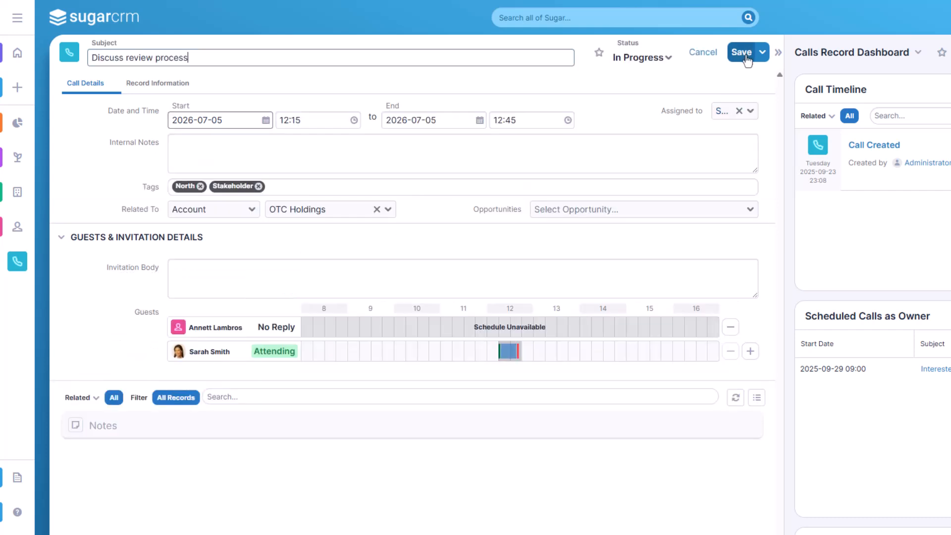
click(666, 59)
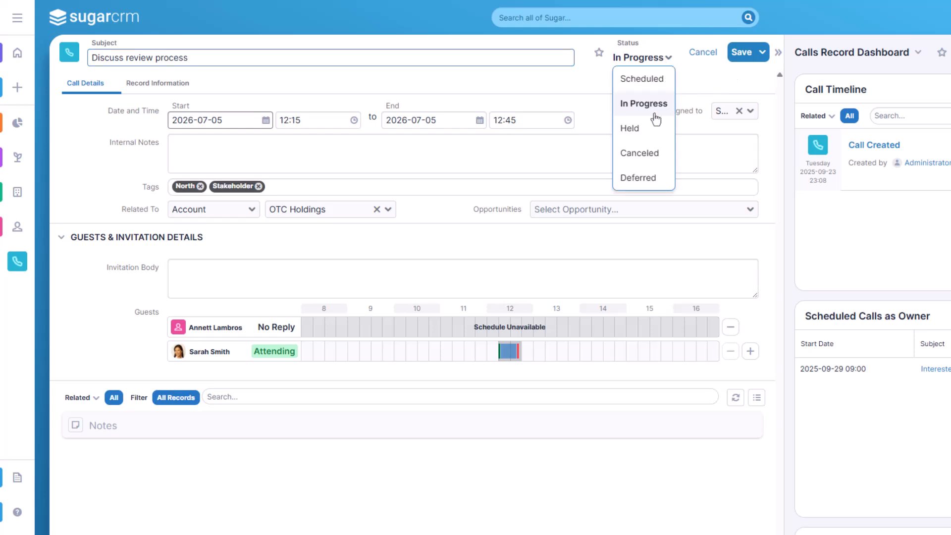
click(624, 130)
click(741, 59)
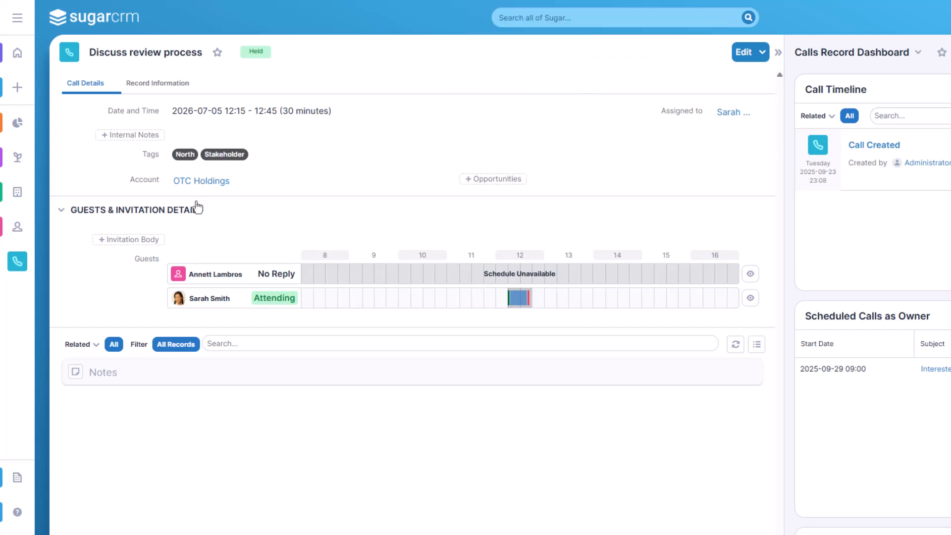
click(200, 186)
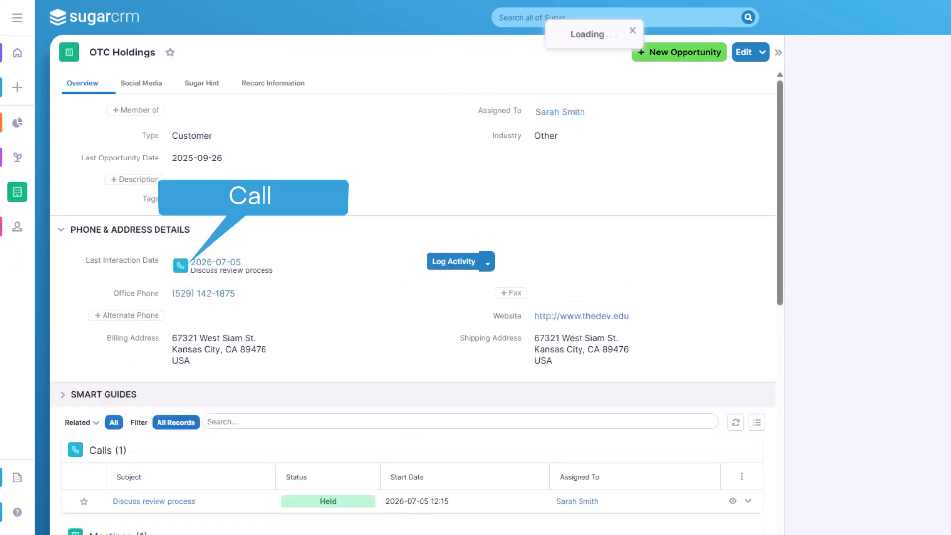